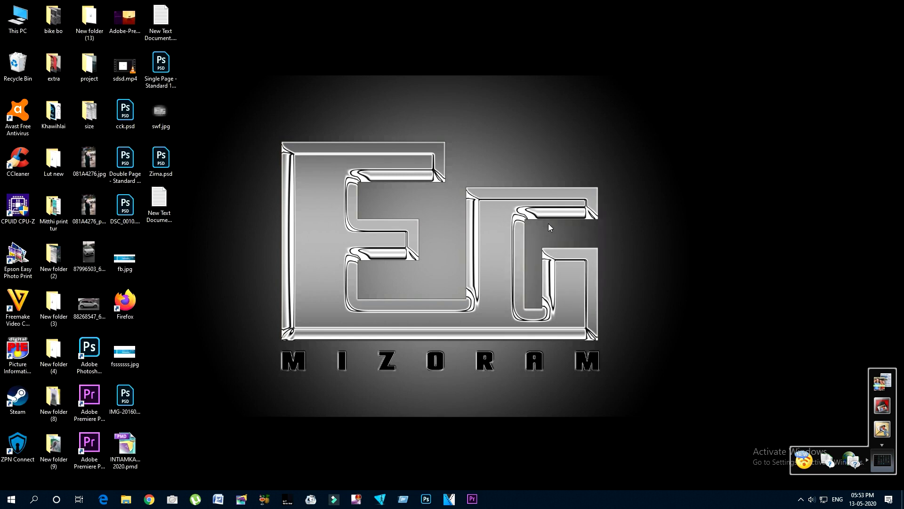
pyautogui.rightClick(592, 256)
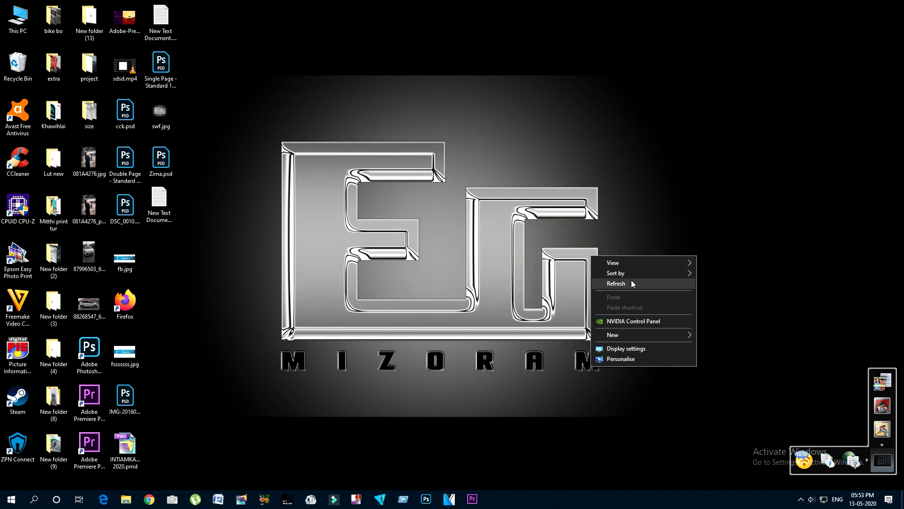
pyautogui.click(631, 282)
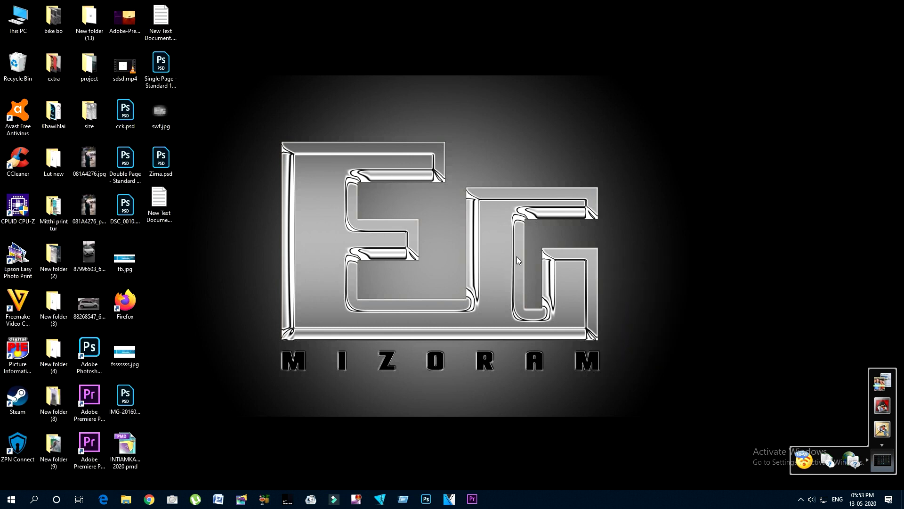
pyautogui.rightClick(573, 188)
pyautogui.click(635, 219)
pyautogui.rightClick(500, 179)
pyautogui.click(534, 203)
pyautogui.rightClick(499, 176)
pyautogui.click(519, 202)
pyautogui.moveTo(265, 126); pyautogui.dragTo(626, 379)
pyautogui.moveTo(263, 115); pyautogui.dragTo(622, 397)
pyautogui.moveTo(270, 85); pyautogui.dragTo(662, 410)
pyautogui.moveTo(269, 122); pyautogui.dragTo(655, 416)
pyautogui.rightClick(323, 160)
pyautogui.moveTo(274, 129); pyautogui.dragTo(612, 400)
pyautogui.moveTo(263, 116); pyautogui.dragTo(629, 412)
pyautogui.moveTo(270, 109); pyautogui.dragTo(638, 408)
pyautogui.moveTo(267, 111); pyautogui.dragTo(635, 406)
# - Launch Adobe Photoshop from the desktop
pyautogui.doubleClick(89, 351)
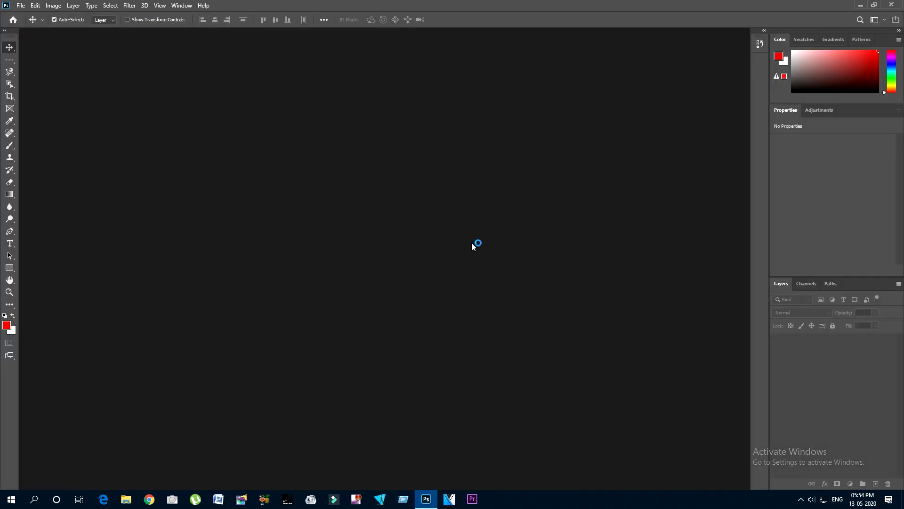
pyautogui.click(35, 7)
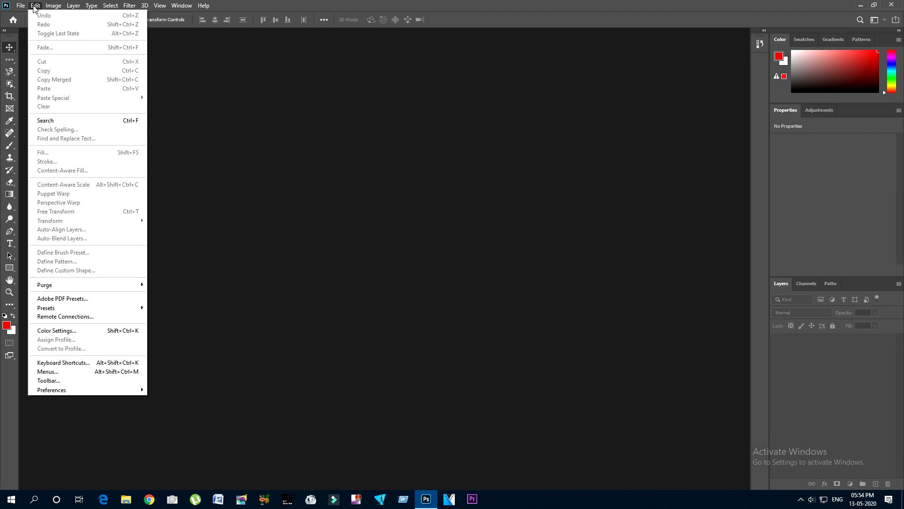
pyautogui.click(197, 184)
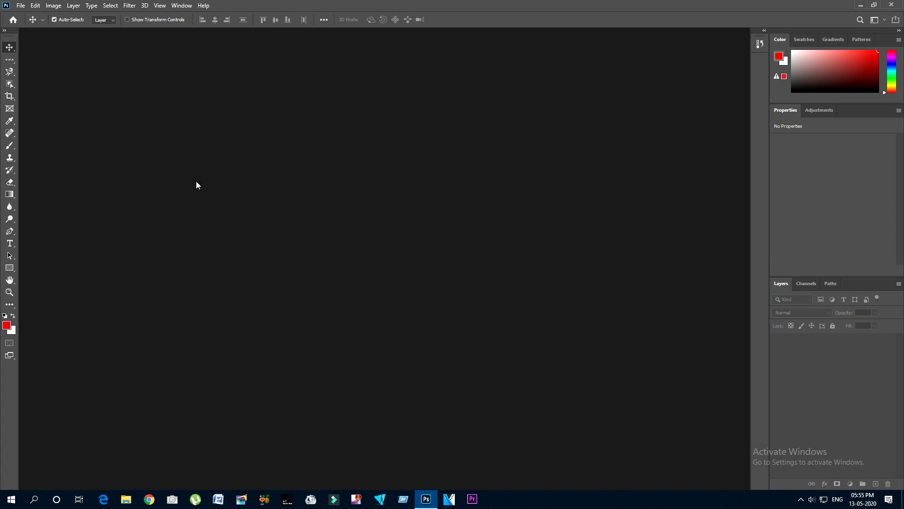
# - Open the General preferences and turn off the legacy "New Document" interface option
pyautogui.click(34, 7)
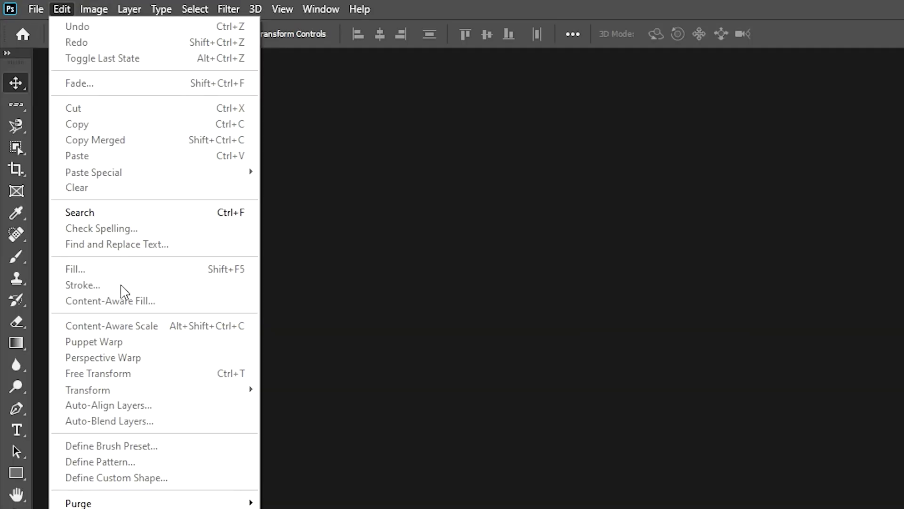
pyautogui.moveTo(117, 508)
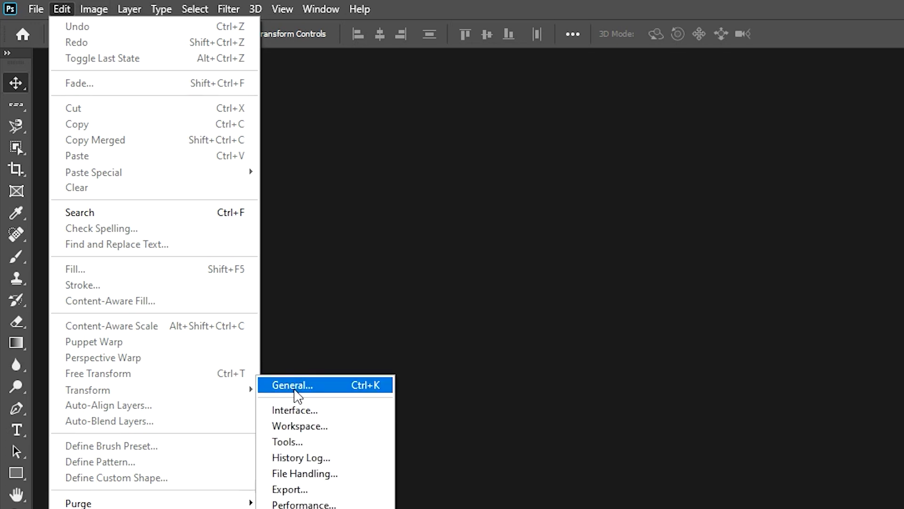
pyautogui.click(793, 440)
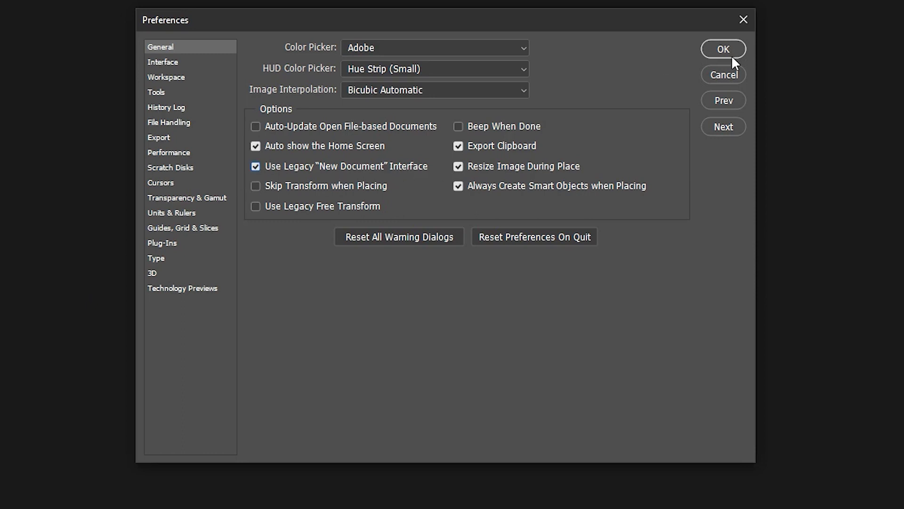
pyautogui.click(290, 167)
# - Look through the preference categories, including Interface, Workspace, History Log, Transparency & Gamut, Type and Technology Previews
pyautogui.click(169, 66)
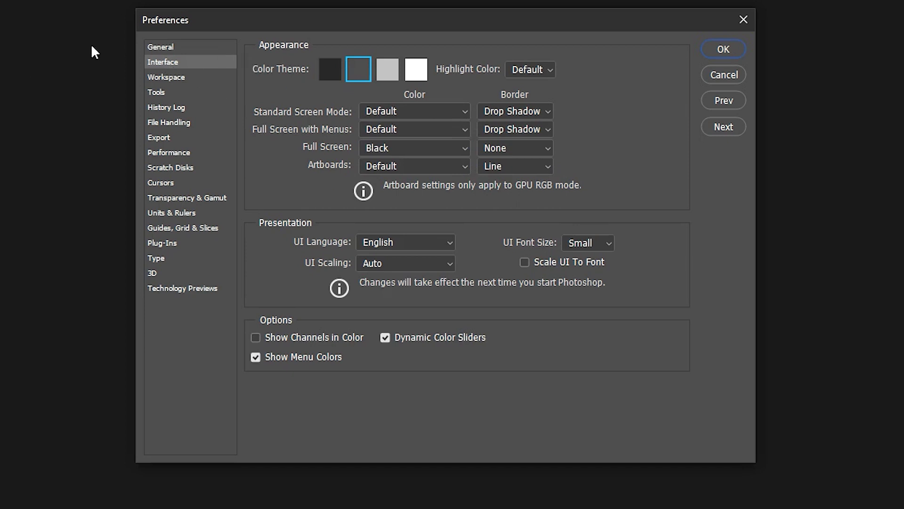
pyautogui.click(159, 46)
pyautogui.click(161, 62)
pyautogui.click(172, 79)
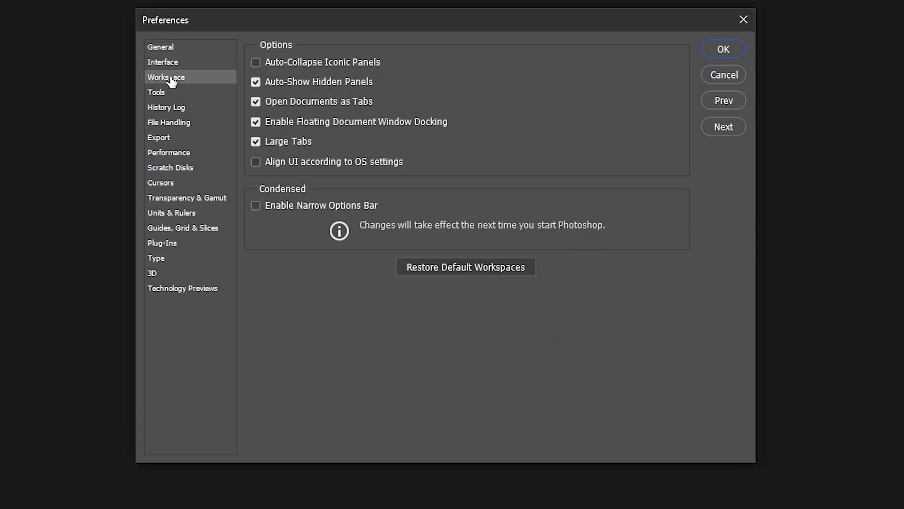
pyautogui.click(163, 95)
pyautogui.click(165, 108)
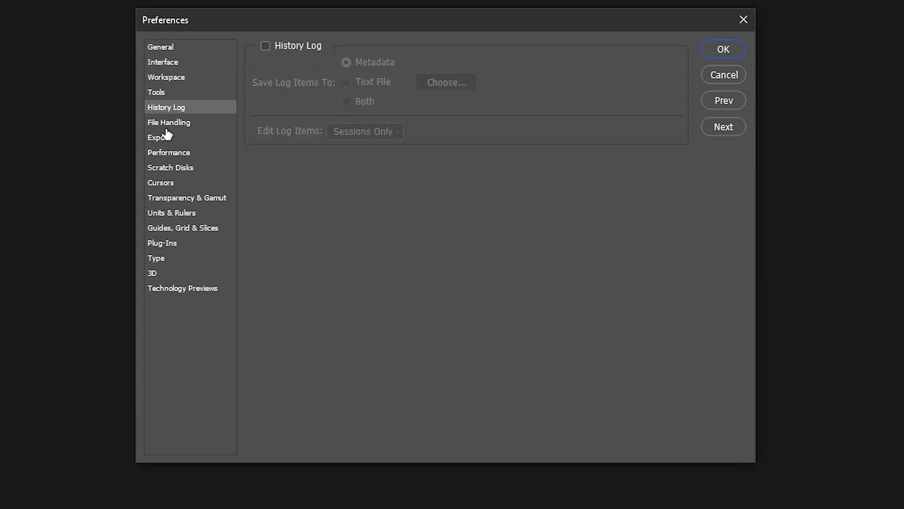
pyautogui.click(167, 125)
pyautogui.click(170, 184)
pyautogui.click(158, 258)
pyautogui.click(160, 287)
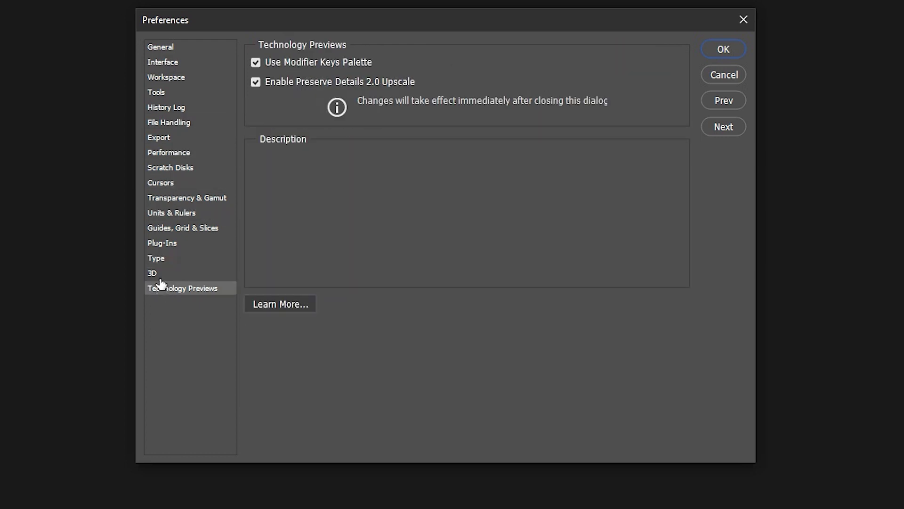
pyautogui.click(162, 242)
pyautogui.click(162, 212)
pyautogui.click(161, 197)
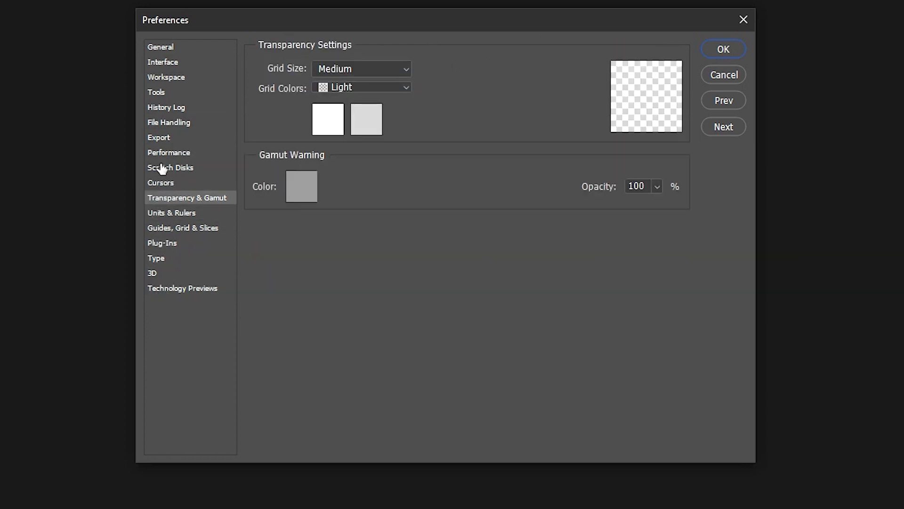
pyautogui.click(161, 182)
pyautogui.click(158, 80)
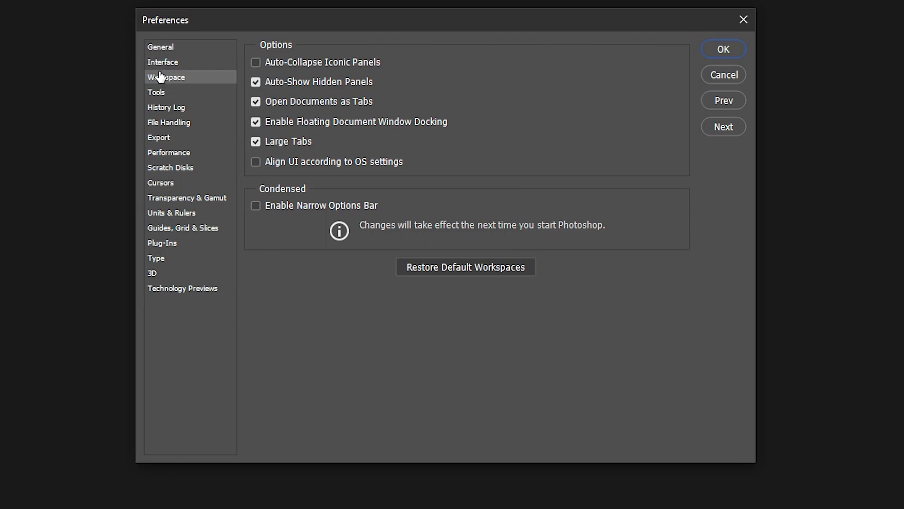
pyautogui.click(164, 65)
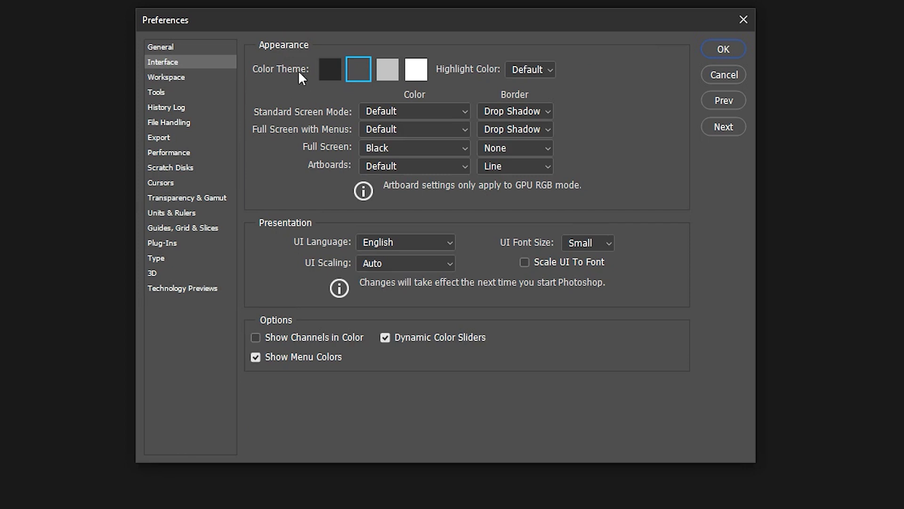
# - Preview the other interface color themes, set the theme to the second-darkest grey and accept the preferences
pyautogui.click(424, 71)
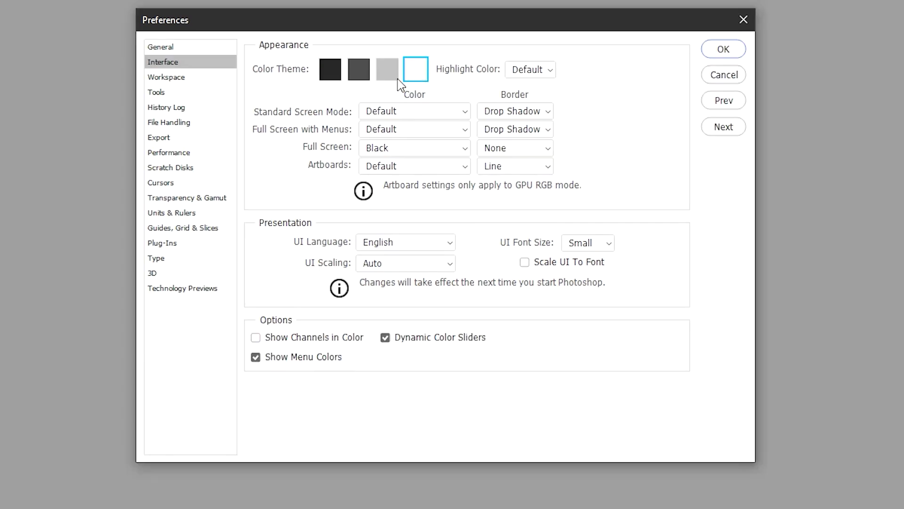
pyautogui.click(388, 70)
pyautogui.click(358, 71)
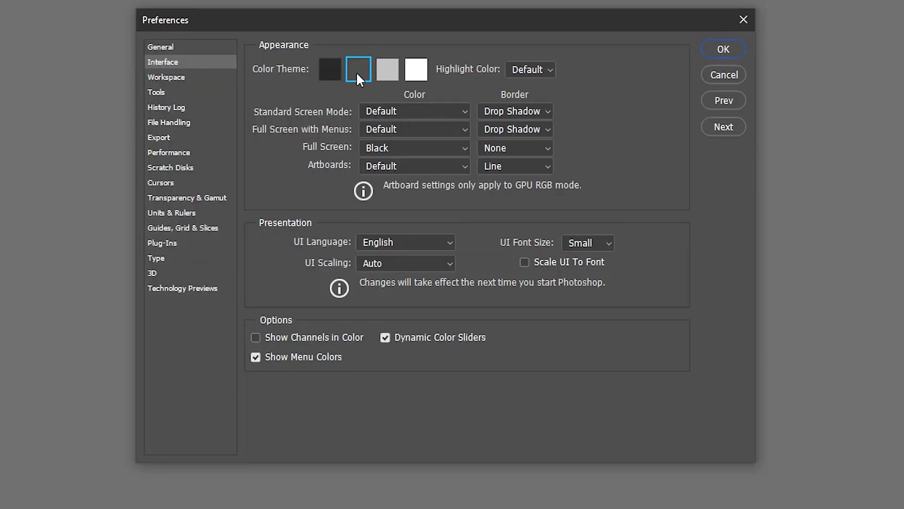
pyautogui.click(330, 70)
pyautogui.click(358, 73)
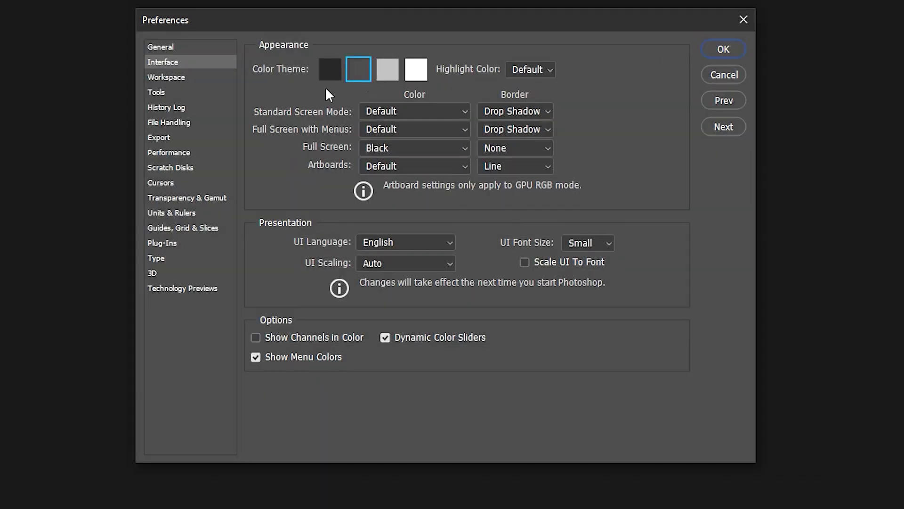
pyautogui.click(724, 49)
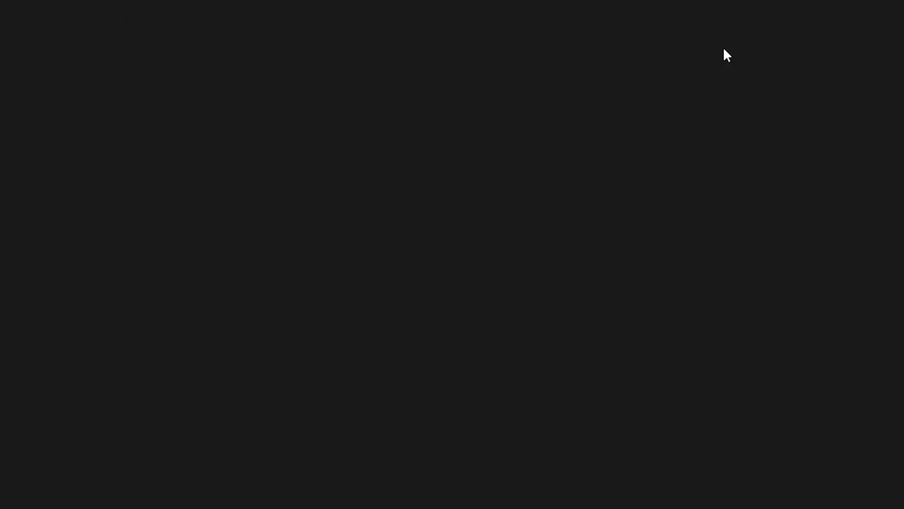
# - Browse the new-document preset categories and create a 1000 x 1000 px, 300 ppi RGB document from the recent 1000 pixel grid preset
pyautogui.click(21, 5)
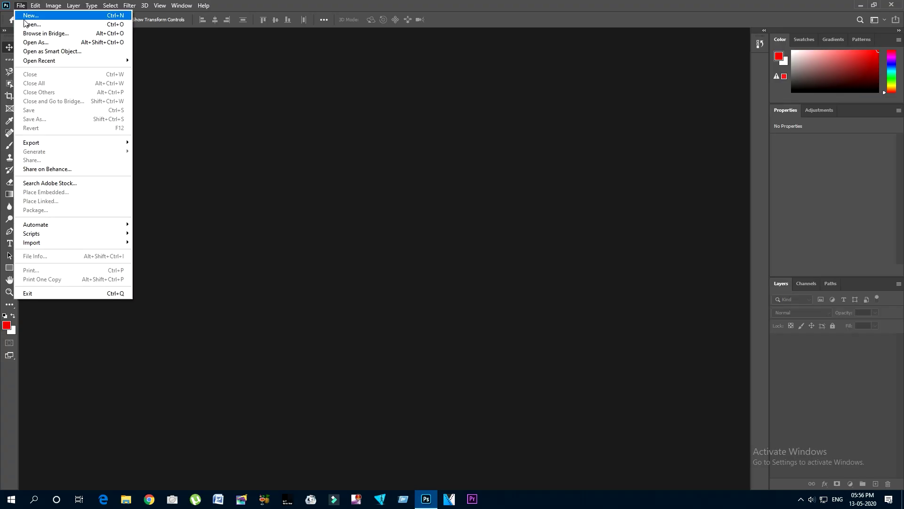
pyautogui.click(24, 22)
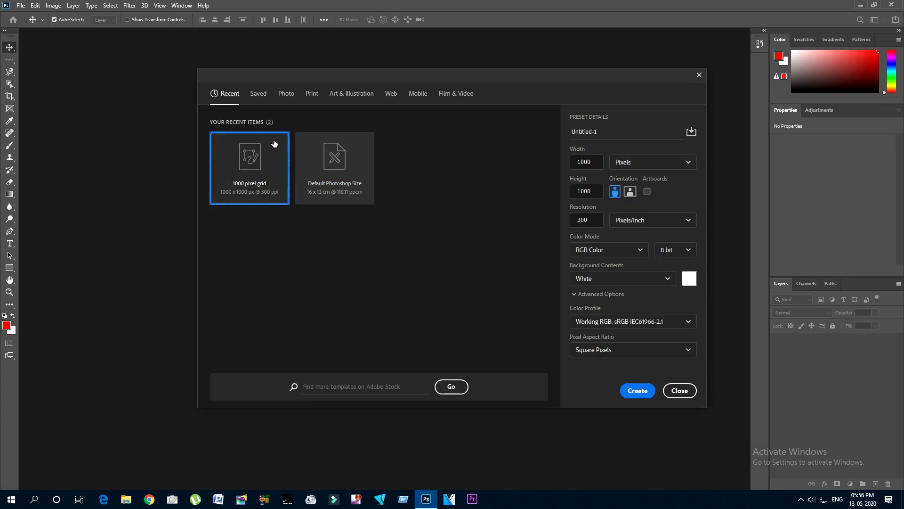
pyautogui.click(361, 97)
pyautogui.click(312, 94)
pyautogui.click(286, 94)
pyautogui.click(258, 94)
pyautogui.click(231, 95)
pyautogui.click(629, 388)
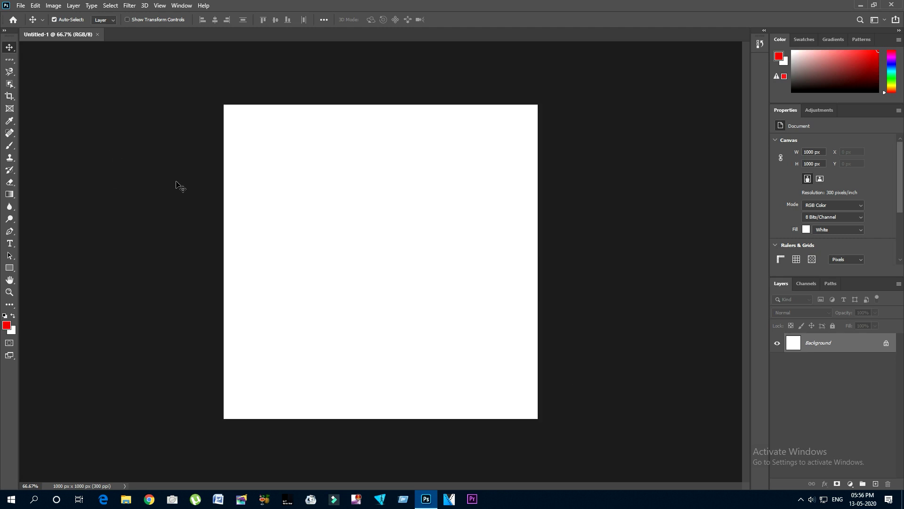
# - Try to move the Background layer with the Move tool, declining its conversion to a normal layer
pyautogui.rightClick(10, 48)
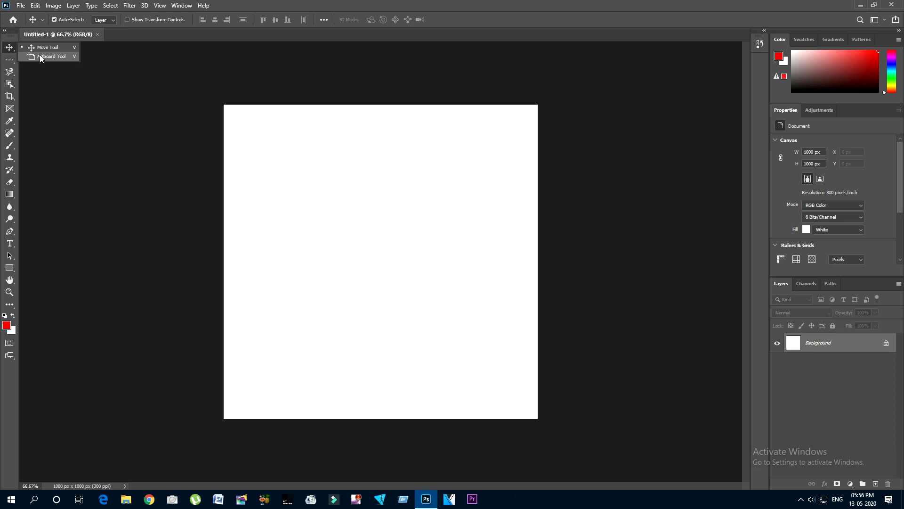
pyautogui.click(40, 56)
pyautogui.moveTo(317, 162); pyautogui.dragTo(363, 173)
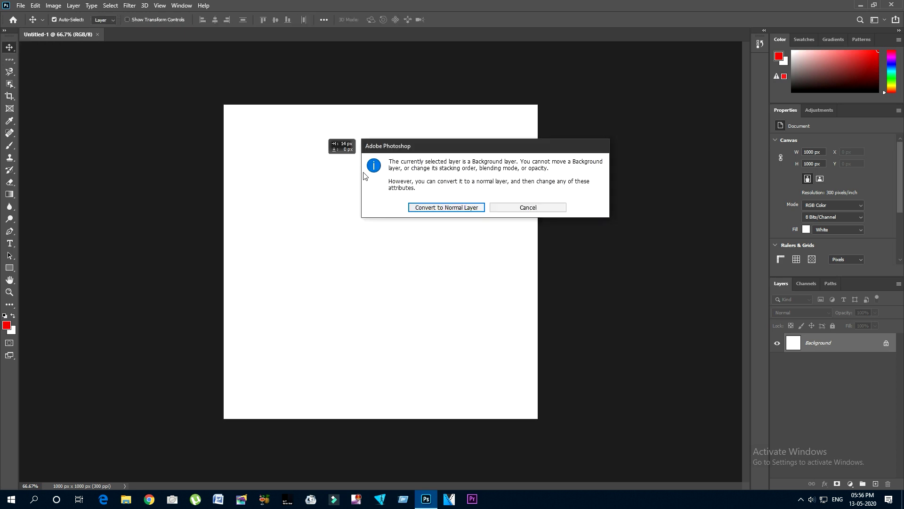
pyautogui.click(519, 207)
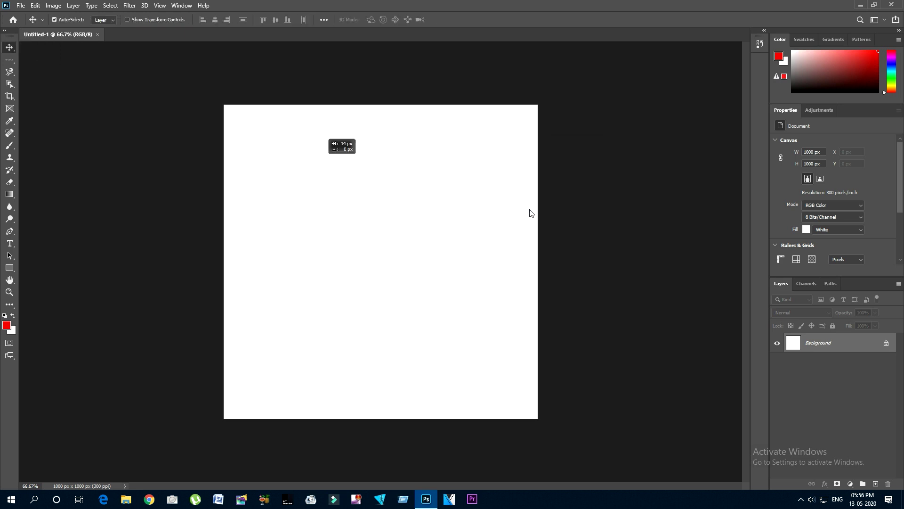
# - Choose the Rectangular Marquee tool and draw a rectangular selection about 697 x 596 px on the canvas
pyautogui.click(11, 62)
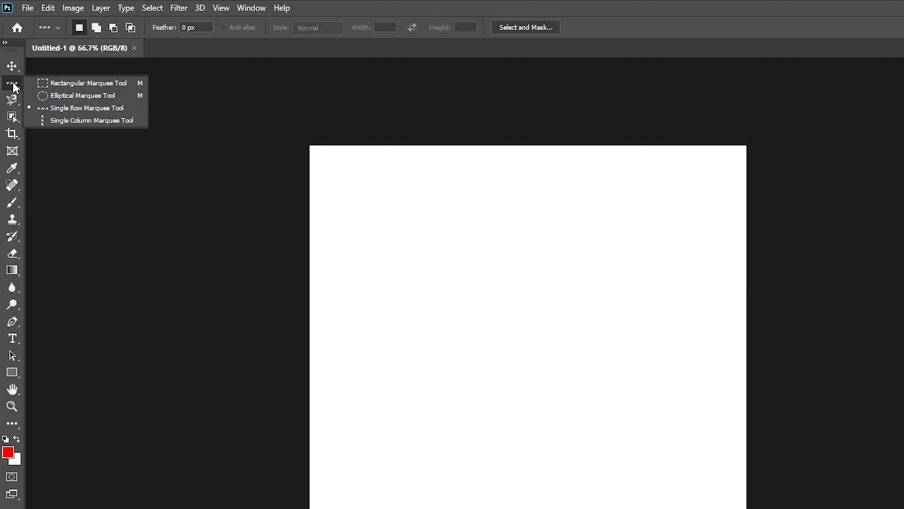
pyautogui.click(37, 85)
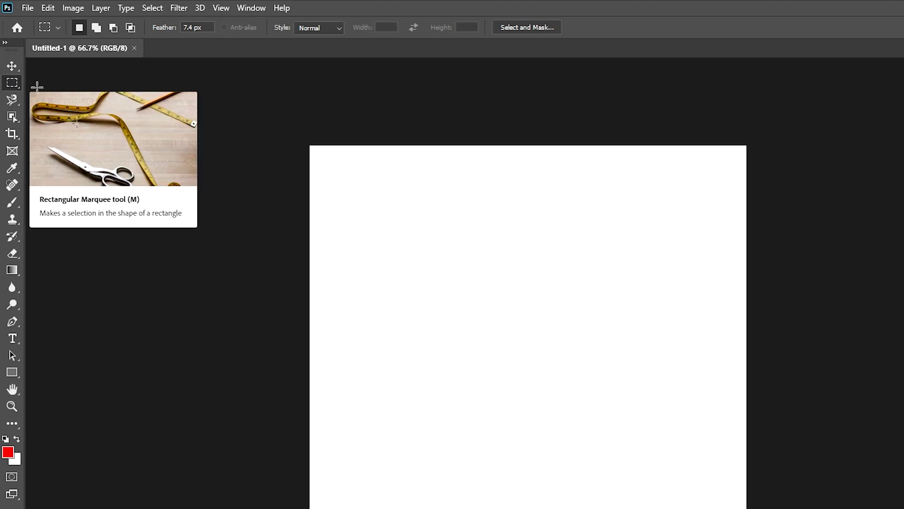
pyautogui.rightClick(10, 87)
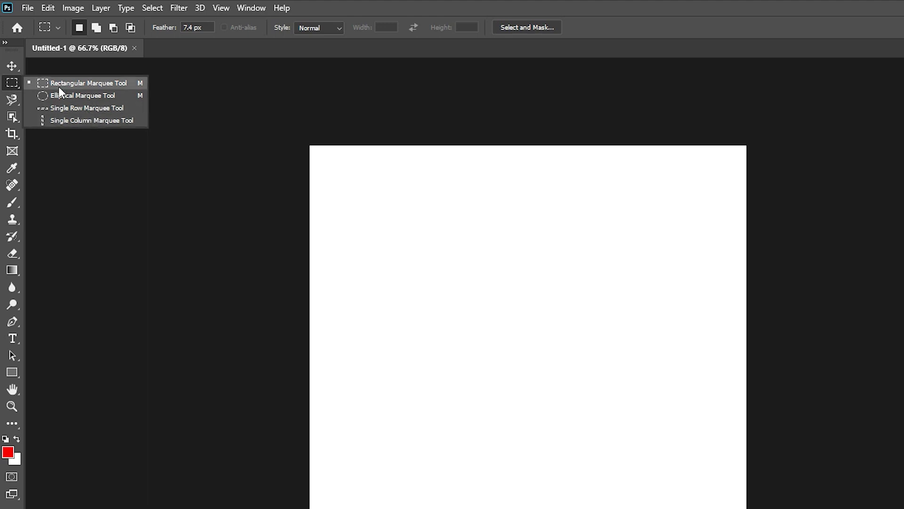
pyautogui.moveTo(394, 201); pyautogui.dragTo(626, 479)
pyautogui.click(378, 201)
pyautogui.moveTo(379, 200); pyautogui.dragTo(681, 459)
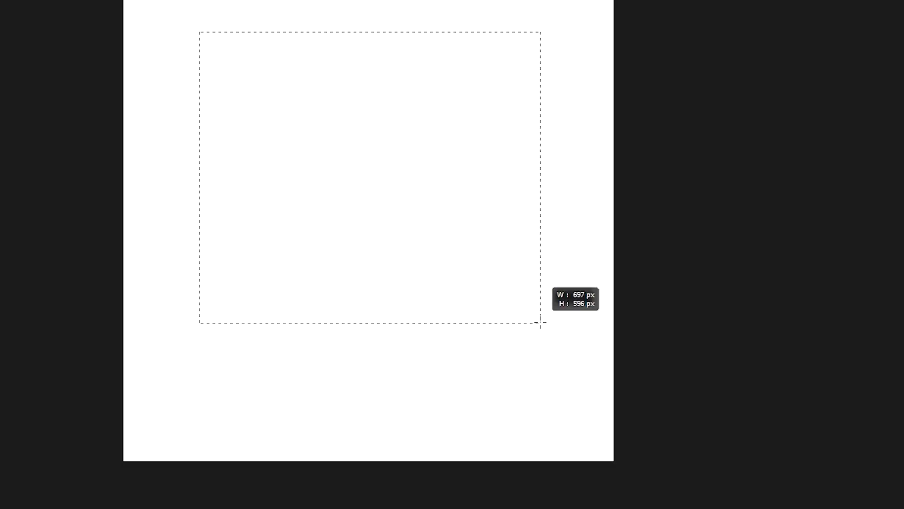
# - Practise drawing rectangular selections of different sizes near the canvas's upper-left area and deselect the last one
pyautogui.moveTo(541, 323); pyautogui.dragTo(382, 217)
pyautogui.click(203, 5)
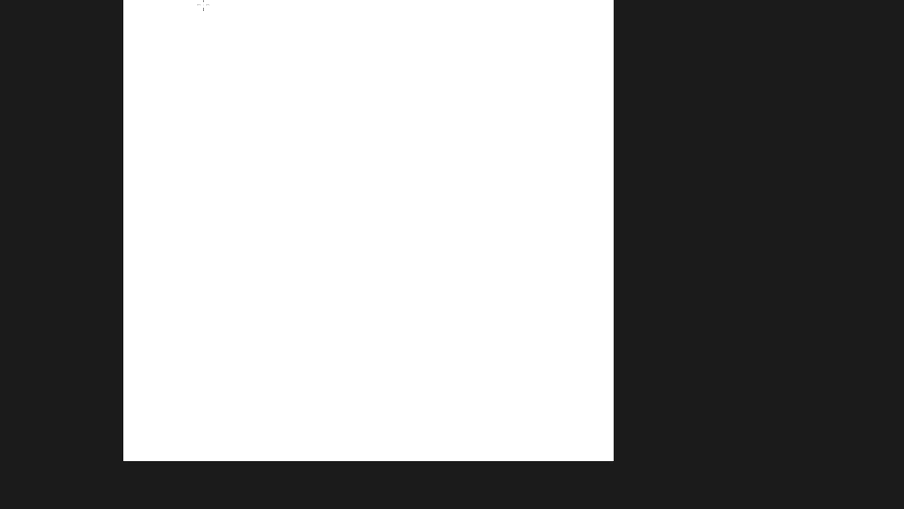
pyautogui.moveTo(175, 32); pyautogui.dragTo(363, 257)
pyautogui.moveTo(158, 12); pyautogui.dragTo(383, 268)
pyautogui.moveTo(168, 1); pyautogui.dragTo(366, 139)
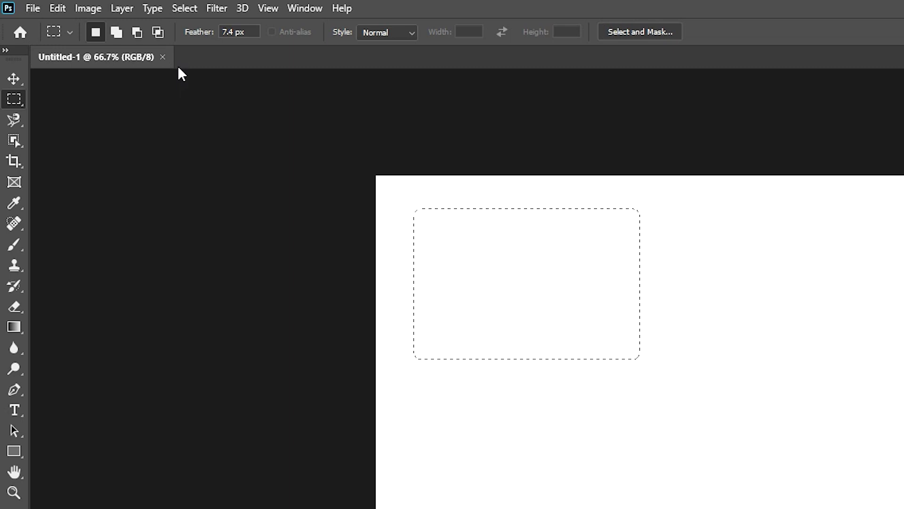
pyautogui.hotkey('ctrl', 'd')
# - Draw a series of rectangular selections across the canvas in New Selection mode, each replacing the previous one
pyautogui.moveTo(457, 255); pyautogui.dragTo(686, 508)
pyautogui.moveTo(443, 206); pyautogui.dragTo(661, 413)
pyautogui.moveTo(676, 210); pyautogui.dragTo(861, 429)
pyautogui.moveTo(441, 225); pyautogui.dragTo(565, 381)
pyautogui.click(666, 329)
pyautogui.moveTo(679, 253)
pyautogui.mouseDown()
pyautogui.moveTo(790, 462)
pyautogui.moveTo(816, 490)
pyautogui.mouseUp()
pyautogui.click(462, 294)
pyautogui.moveTo(679, 359); pyautogui.dragTo(824, 508)
pyautogui.click(551, 277)
# - Select a rectangle in the canvas's upper left and add three more rectangles in Add to Selection mode, forming a two-by-two grid
pyautogui.moveTo(546, 317); pyautogui.dragTo(678, 468)
pyautogui.click(687, 456)
pyautogui.click(116, 33)
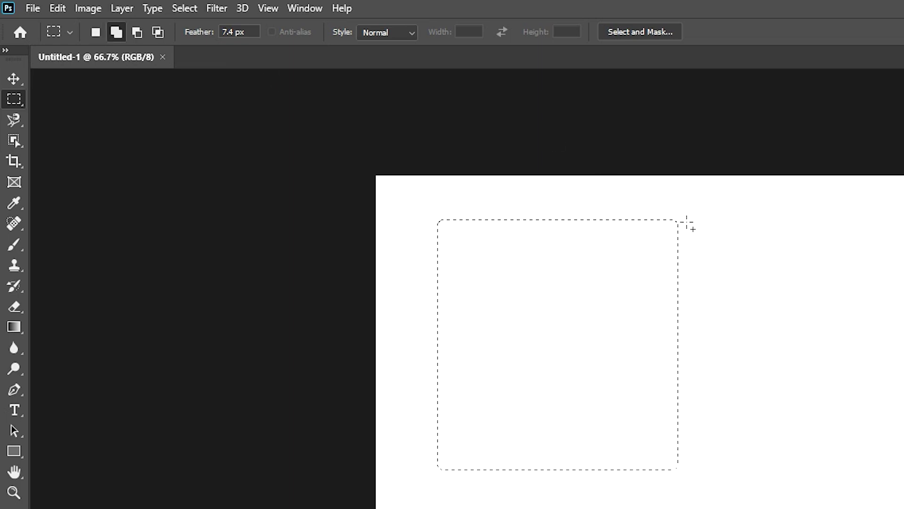
pyautogui.moveTo(687, 221); pyautogui.dragTo(889, 469)
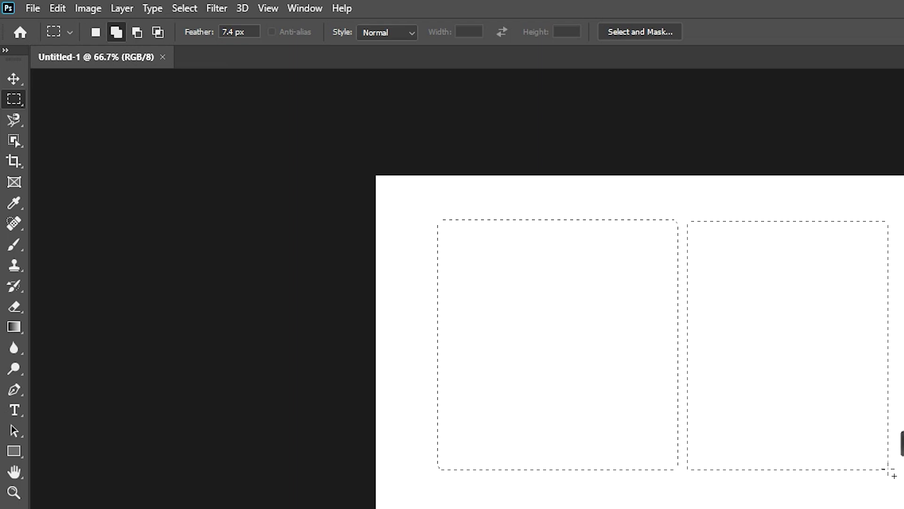
pyautogui.moveTo(443, 482); pyautogui.dragTo(591, 508)
pyautogui.moveTo(694, 508); pyautogui.dragTo(670, 508)
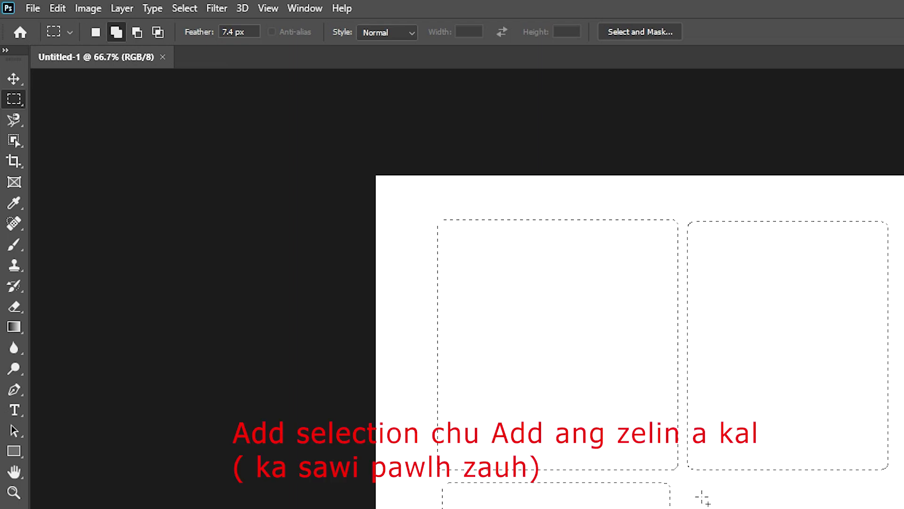
pyautogui.moveTo(864, 508); pyautogui.dragTo(877, 508)
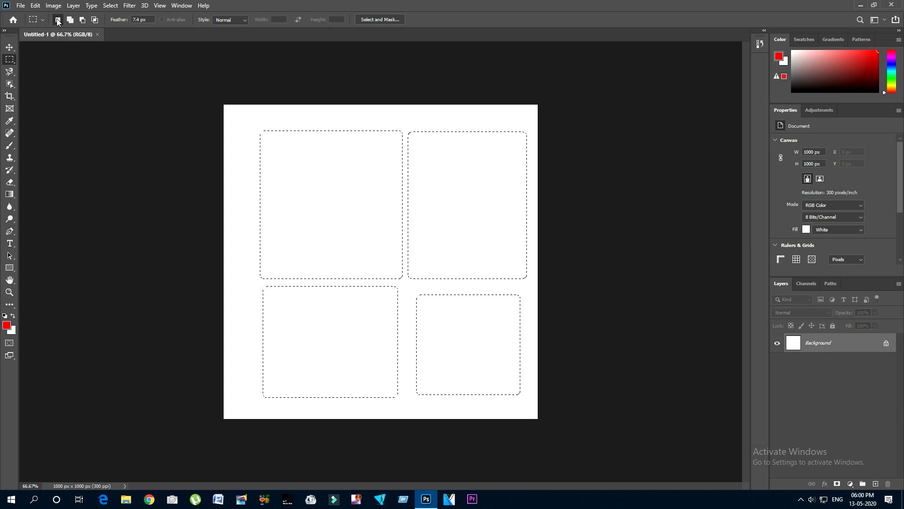
# - Draw several rectangular selections in New Selection mode, ending with one in the canvas's upper left
pyautogui.moveTo(243, 119); pyautogui.dragTo(382, 275)
pyautogui.moveTo(410, 128); pyautogui.dragTo(505, 257)
pyautogui.click(312, 130)
pyautogui.moveTo(267, 133); pyautogui.dragTo(394, 270)
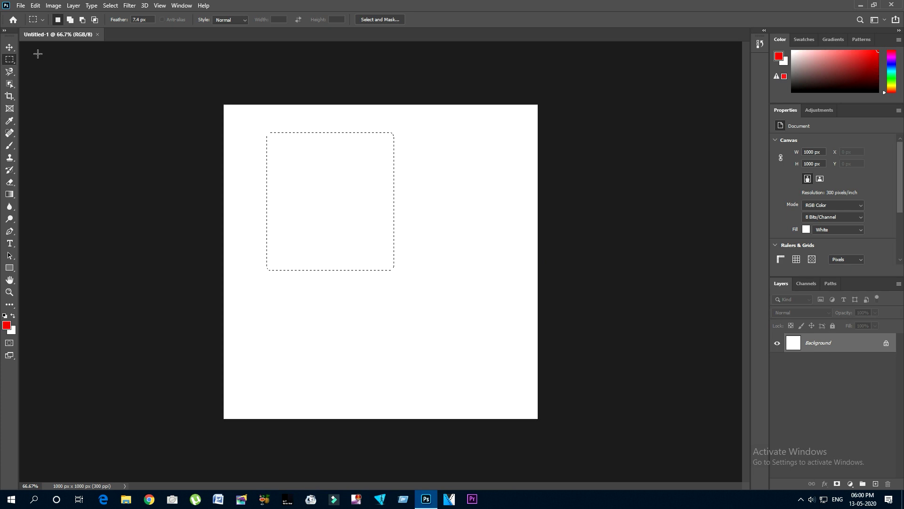
# - Add a rectangle about 134 x 336 px overlapping the right edge of the existing selection, using Add to Selection mode
pyautogui.click(69, 20)
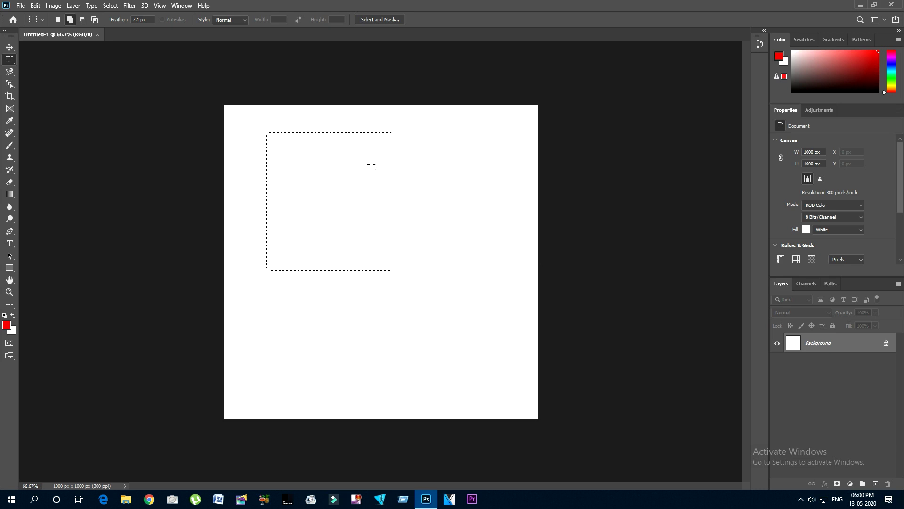
pyautogui.moveTo(377, 148); pyautogui.dragTo(418, 252)
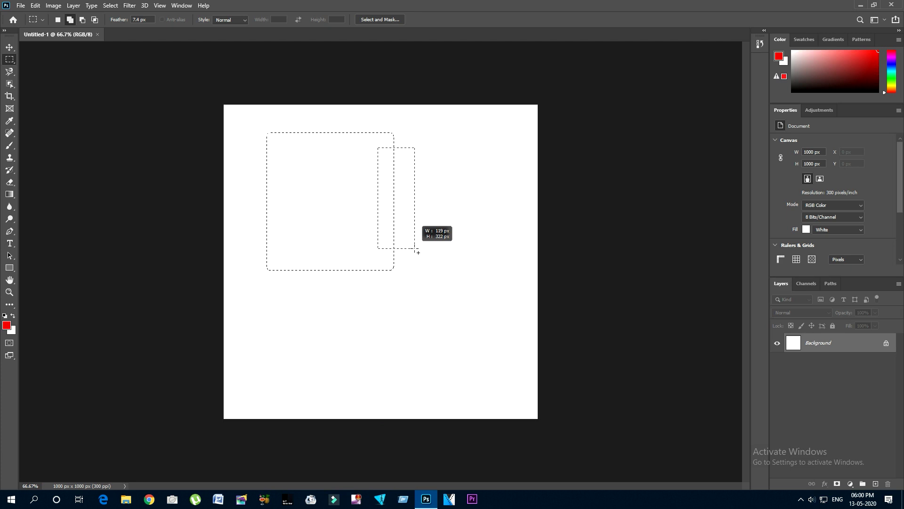
pyautogui.moveTo(417, 253); pyautogui.dragTo(419, 252)
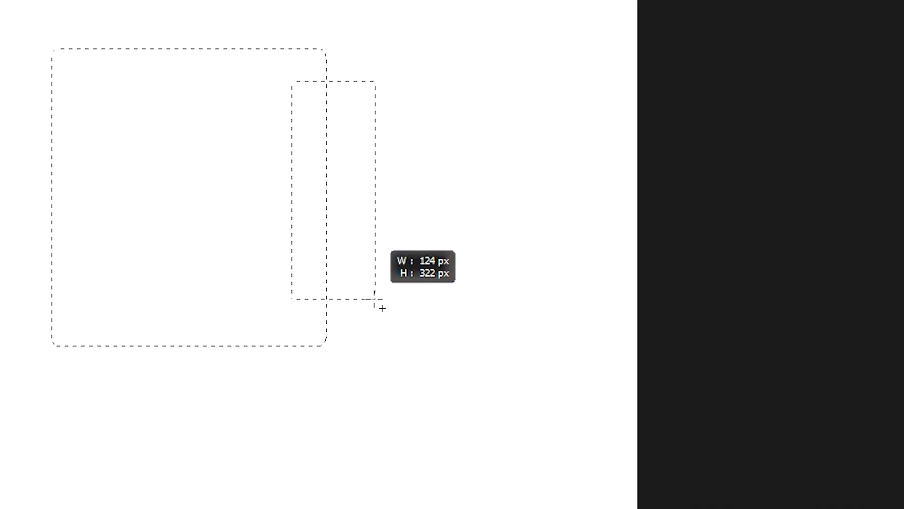
pyautogui.moveTo(382, 308); pyautogui.dragTo(389, 314)
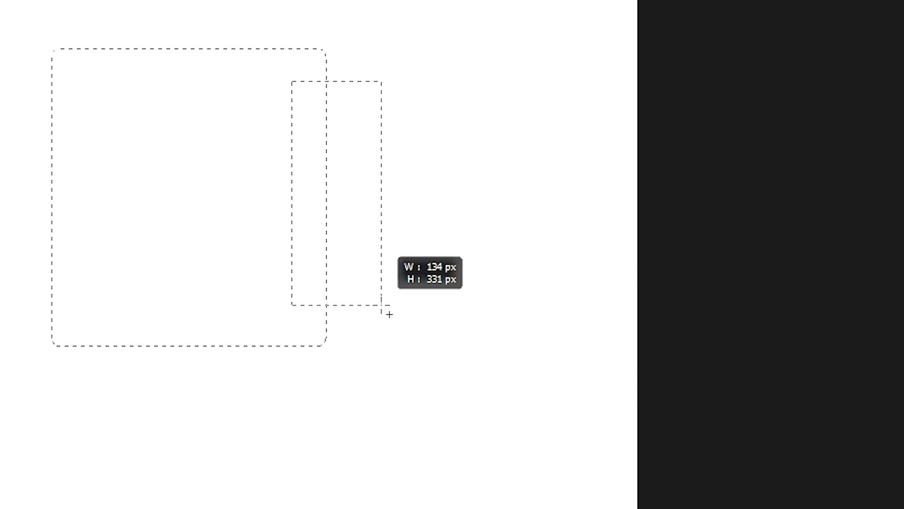
pyautogui.moveTo(389, 315); pyautogui.dragTo(389, 316)
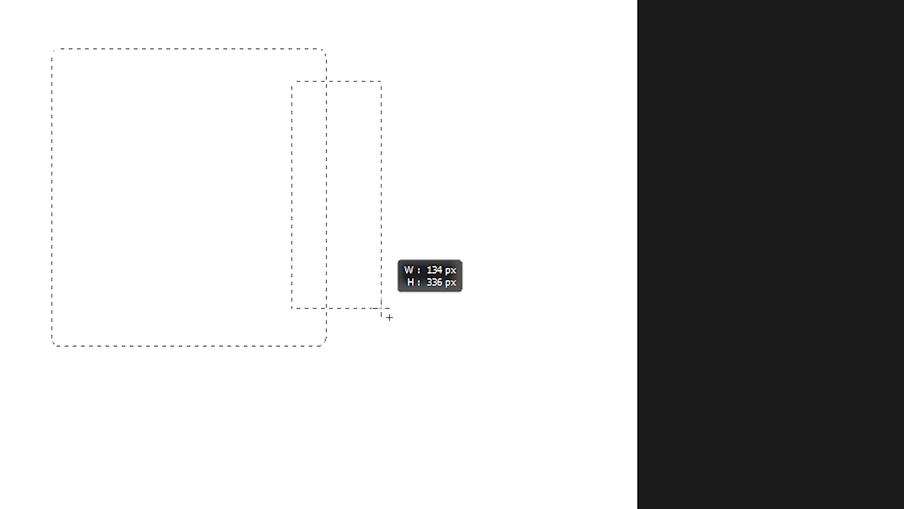
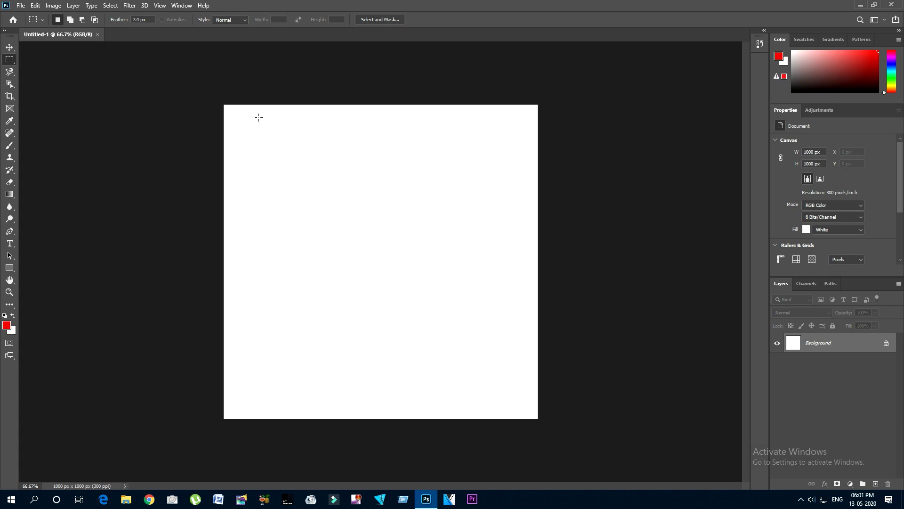
# - Draw a rectangular selection, cut notches out of its right side in Subtract from Selection mode, and deselect it
pyautogui.moveTo(358, 270); pyautogui.dragTo(382, 250)
pyautogui.click(82, 19)
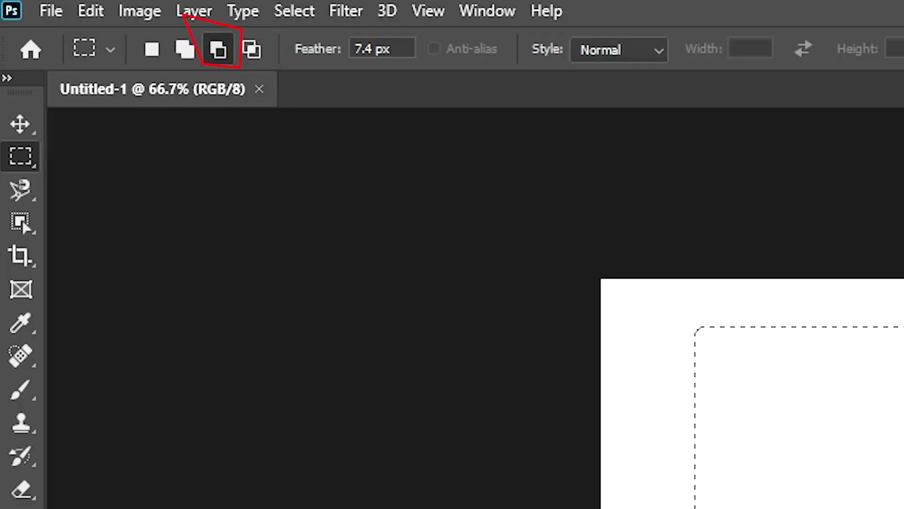
pyautogui.moveTo(358, 152)
pyautogui.mouseDown()
pyautogui.moveTo(277, 241)
pyautogui.moveTo(202, 282)
pyautogui.moveTo(179, 328)
pyautogui.moveTo(199, 335)
pyautogui.moveTo(210, 285)
pyautogui.moveTo(232, 284)
pyautogui.mouseUp()
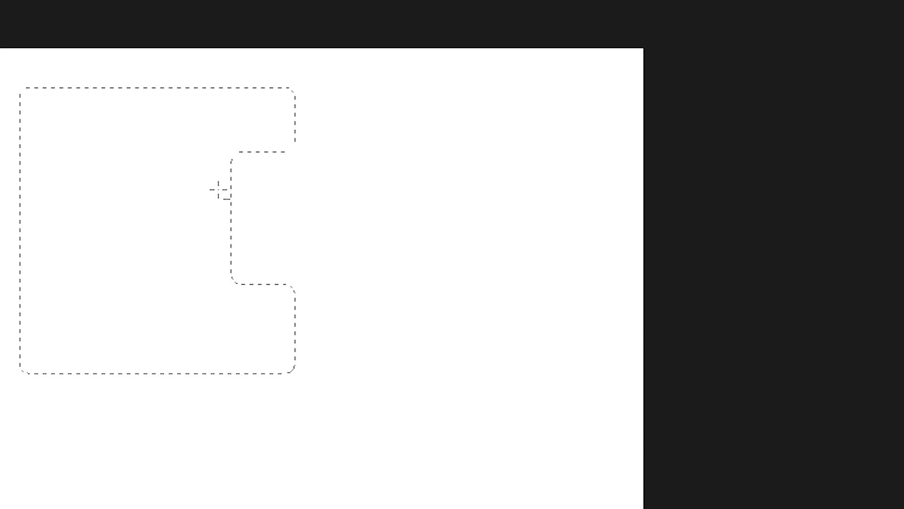
pyautogui.moveTo(231, 181); pyautogui.dragTo(171, 237)
pyautogui.hotkey('ctrl', 'd')
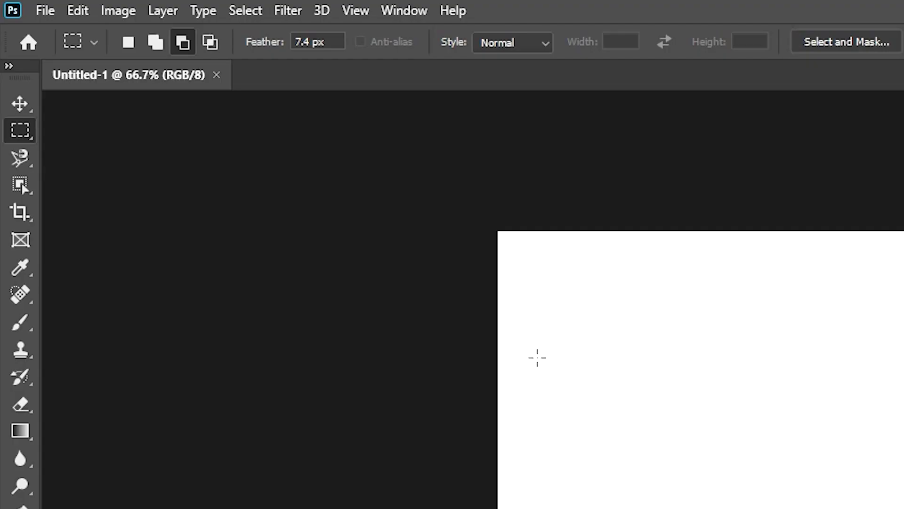
# - Draw a rectangle in the canvas's upper left and replace it with another one drawn in New Selection mode
pyautogui.moveTo(540, 344); pyautogui.dragTo(832, 506)
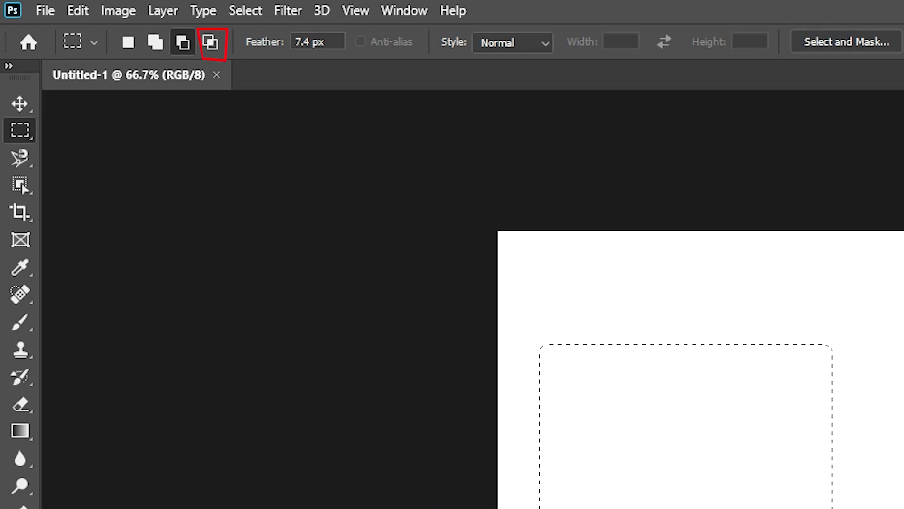
pyautogui.click(128, 43)
pyautogui.moveTo(551, 299); pyautogui.dragTo(860, 508)
pyautogui.hotkey('ctrl', 'd')
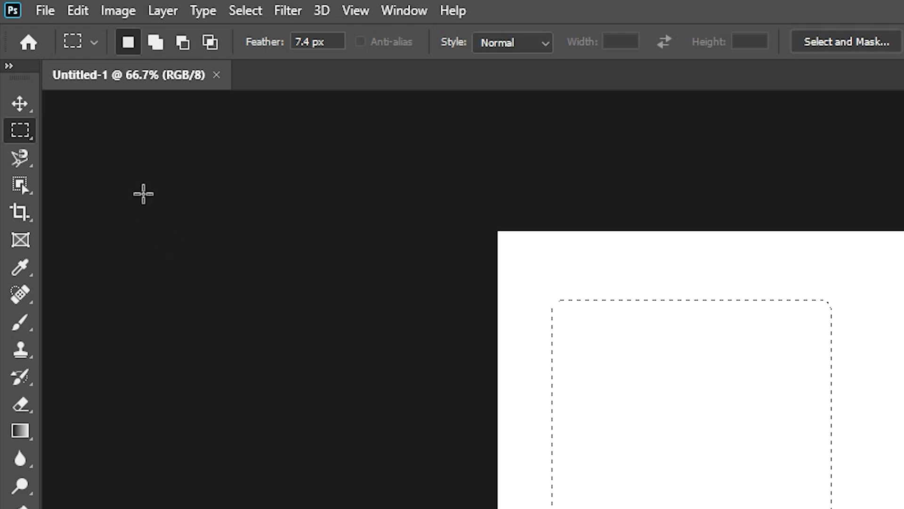
# - Intersect the selection with a rectangle about 542 x 377 px overlapping its right part, using Intersect with Selection mode
pyautogui.click(210, 42)
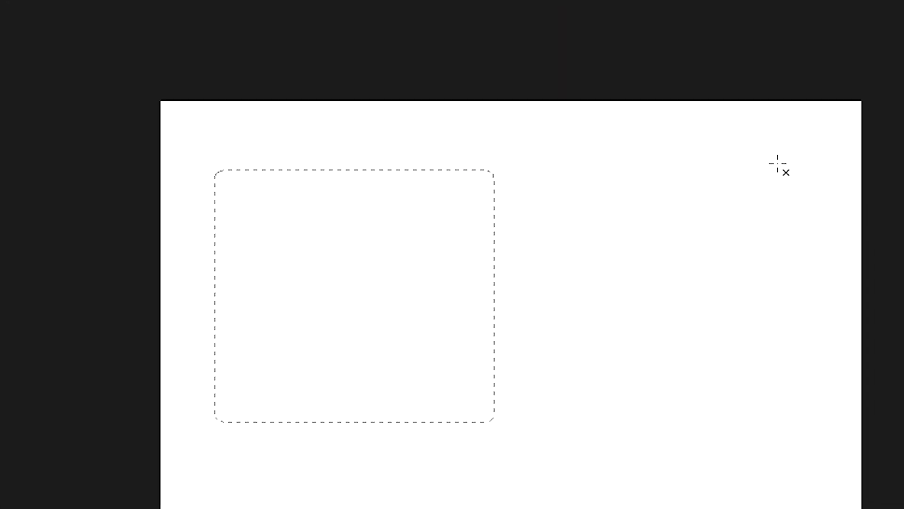
pyautogui.moveTo(815, 178); pyautogui.dragTo(457, 230)
pyautogui.moveTo(359, 191)
pyautogui.mouseDown()
pyautogui.moveTo(335, 263)
pyautogui.moveTo(342, 416)
pyautogui.moveTo(343, 396)
pyautogui.moveTo(346, 404)
pyautogui.mouseUp()
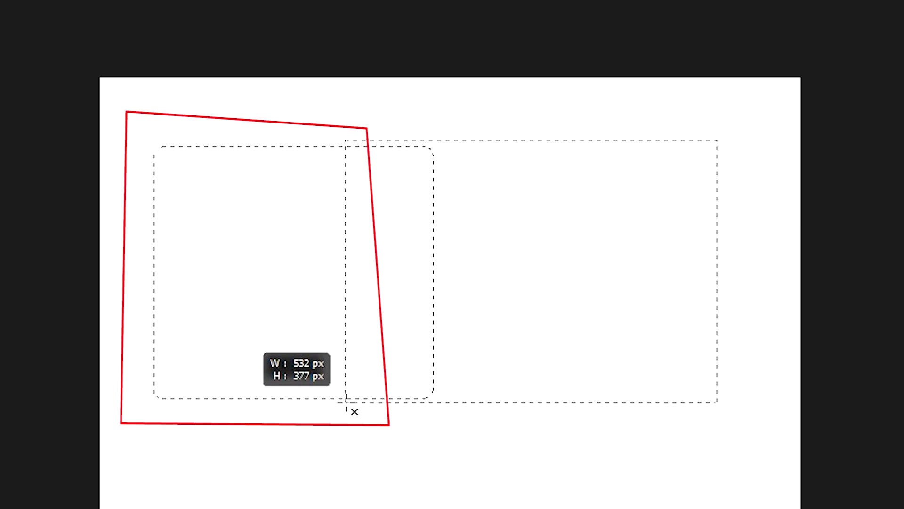
pyautogui.moveTo(347, 403)
pyautogui.mouseDown()
pyautogui.moveTo(287, 405)
pyautogui.moveTo(332, 393)
pyautogui.moveTo(331, 417)
pyautogui.moveTo(337, 390)
pyautogui.moveTo(339, 398)
pyautogui.mouseUp()
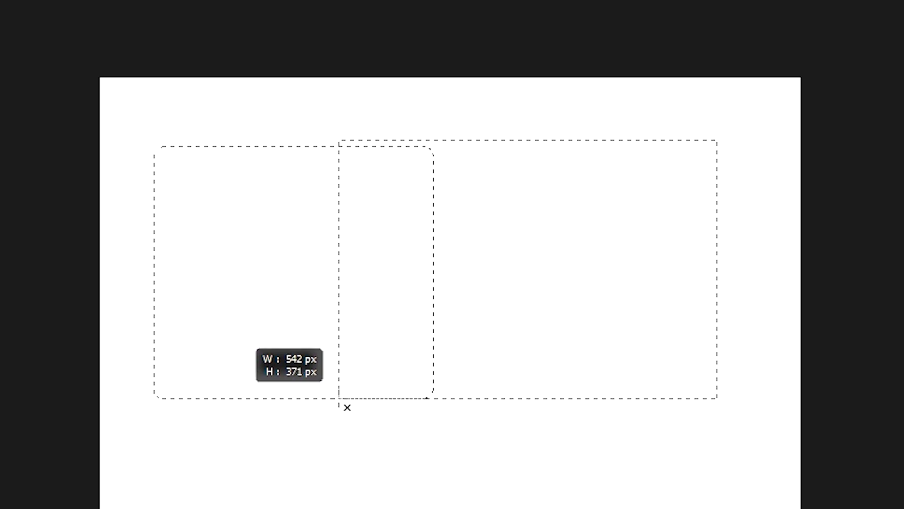
pyautogui.moveTo(338, 399); pyautogui.dragTo(332, 402)
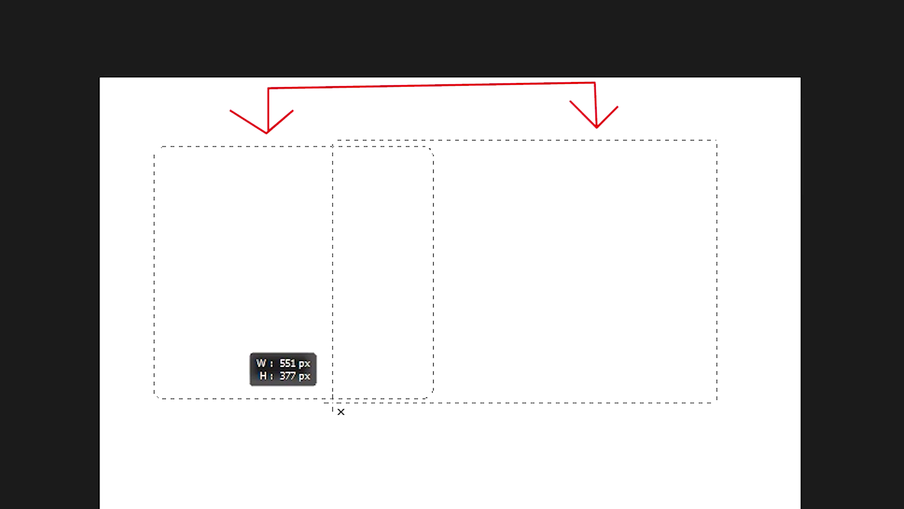
pyautogui.moveTo(333, 402); pyautogui.dragTo(339, 403)
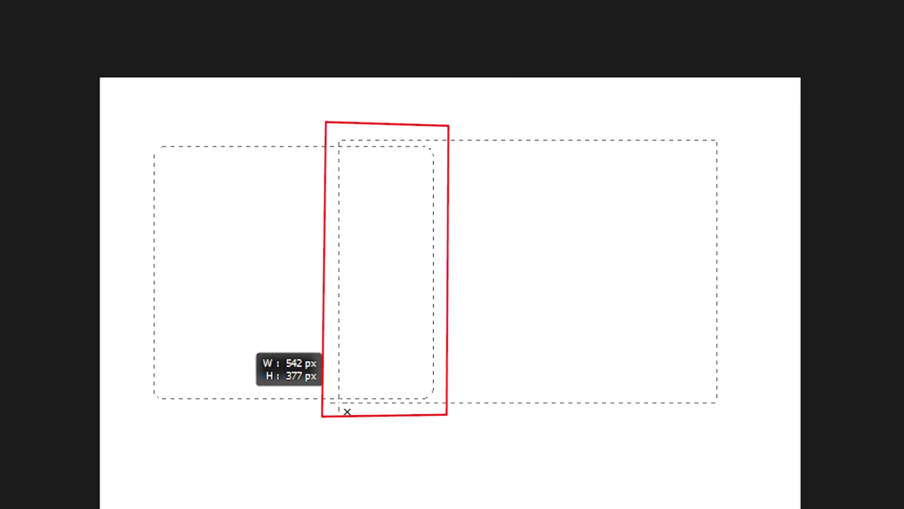
pyautogui.moveTo(338, 403); pyautogui.dragTo(339, 404)
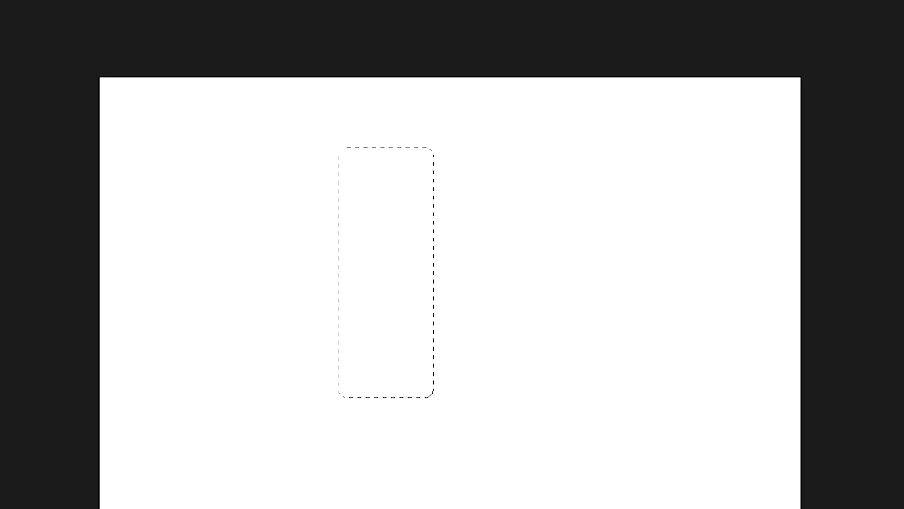
# - Deselect the result and repeat the intersection with a new pair of overlapping rectangles
pyautogui.hotkey('ctrl', 'd')
pyautogui.moveTo(154, 138); pyautogui.dragTo(446, 394)
pyautogui.moveTo(746, 139); pyautogui.dragTo(349, 392)
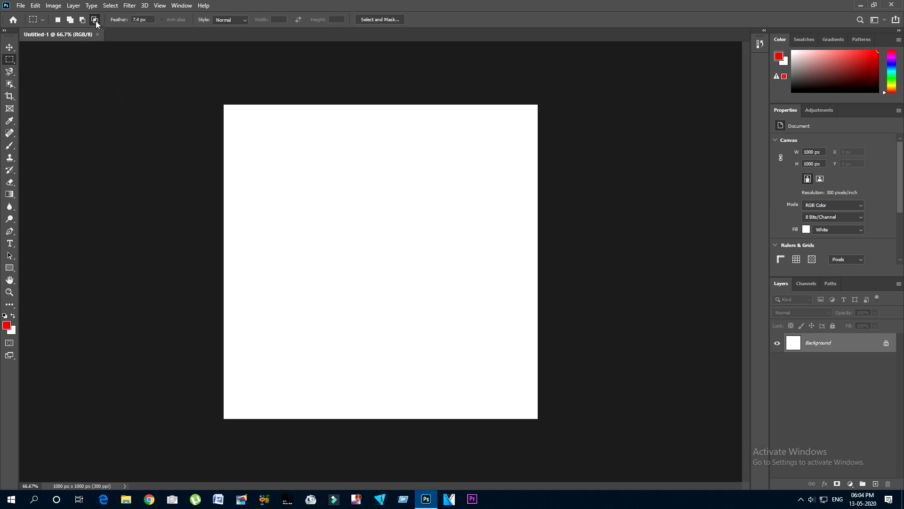
# - Set the marquee's feather to 0 px and draw a wide rectangle in New Selection mode on the canvas's upper half
pyautogui.moveTo(117, 20); pyautogui.dragTo(54, 33)
pyautogui.click(57, 20)
pyautogui.moveTo(268, 157); pyautogui.dragTo(440, 277)
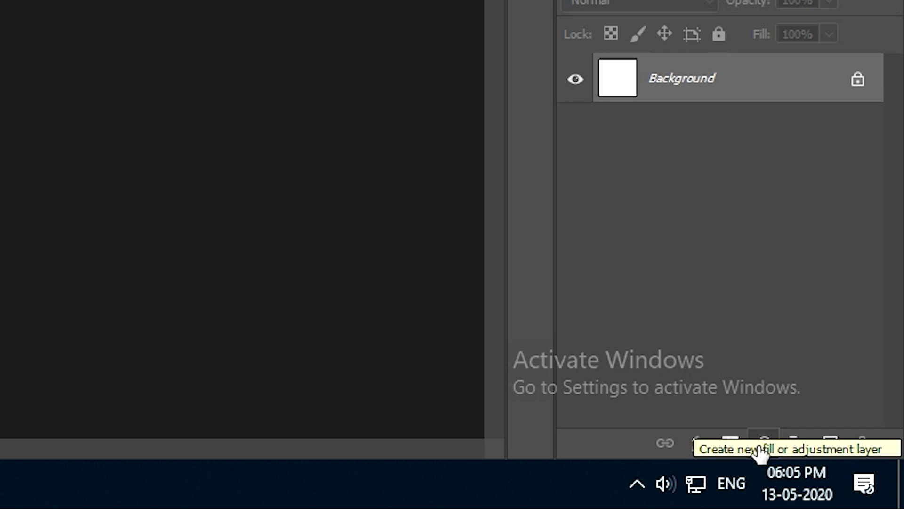
# - Fill the selected rectangle with a red (ff0000) Solid Color fill layer
pyautogui.click(763, 444)
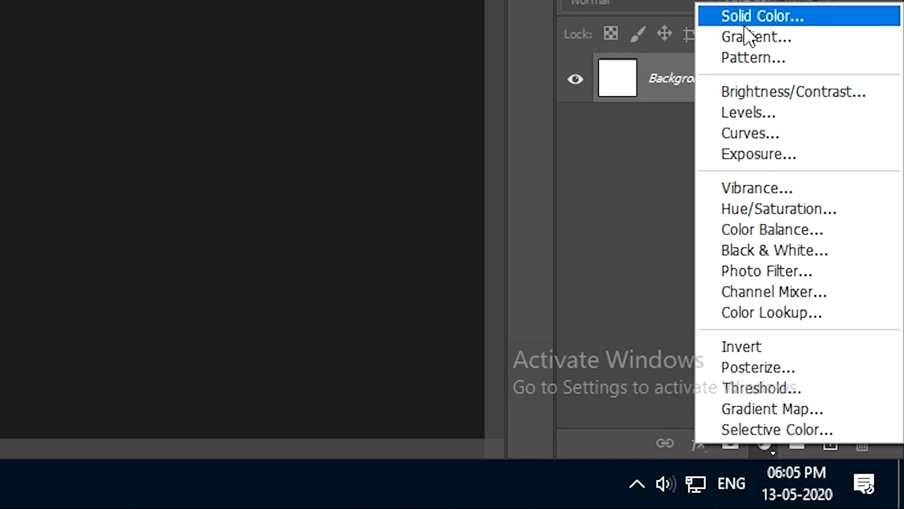
pyautogui.click(765, 23)
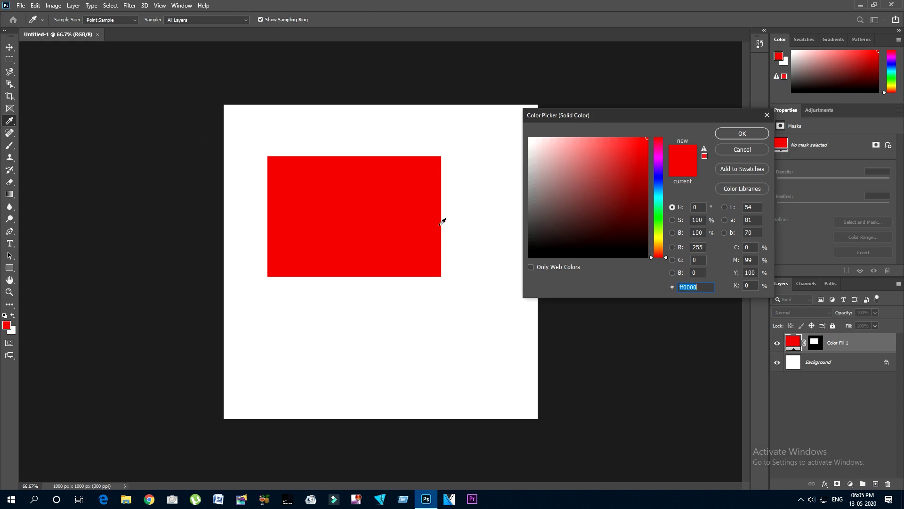
pyautogui.moveTo(645, 145); pyautogui.dragTo(681, 130)
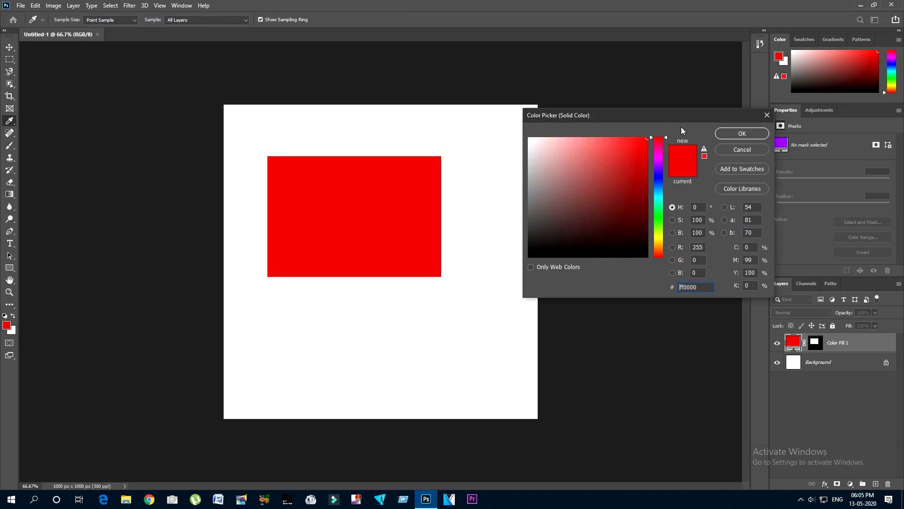
pyautogui.click(735, 134)
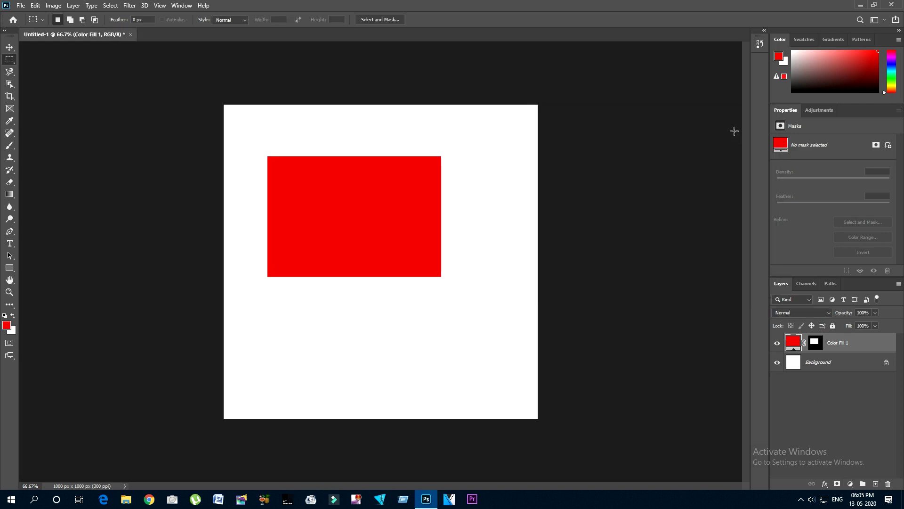
# - Select the Background layer, toggle its visibility off and on, and reselect the color fill layer
pyautogui.click(789, 362)
pyautogui.click(778, 364)
pyautogui.click(777, 364)
pyautogui.click(777, 363)
pyautogui.click(777, 363)
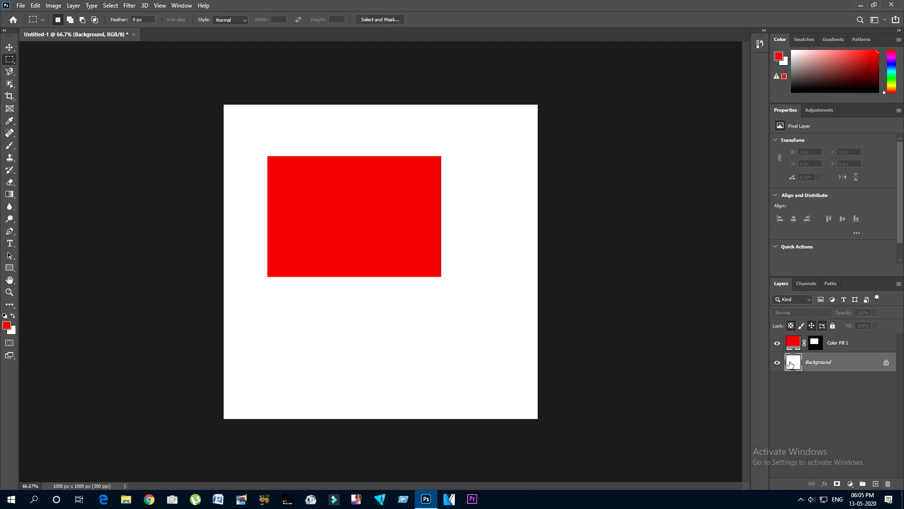
pyautogui.click(795, 347)
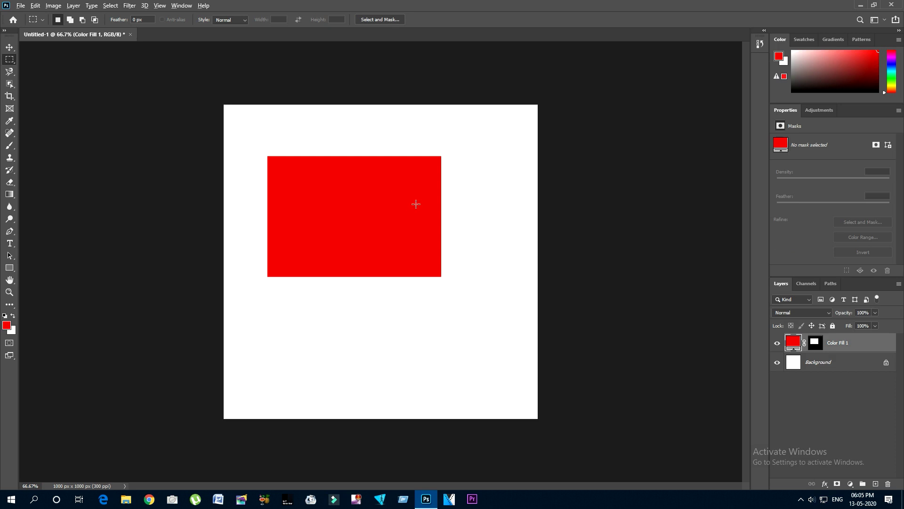
# - Examine the red rectangle's unfeathered edge at high magnification
pyautogui.scroll(5, 397, 189)
pyautogui.scroll(-3, 417, 201)
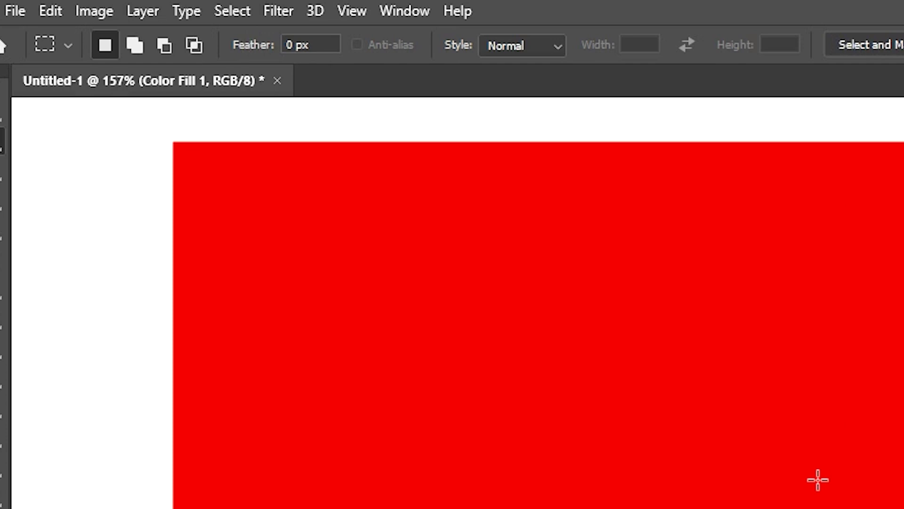
pyautogui.scroll(5, 818, 480)
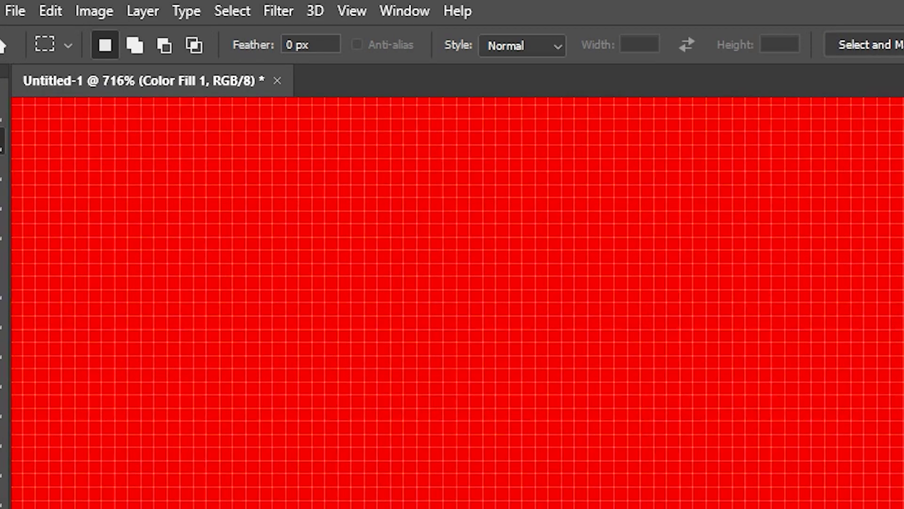
pyautogui.scroll(2, 457, 302)
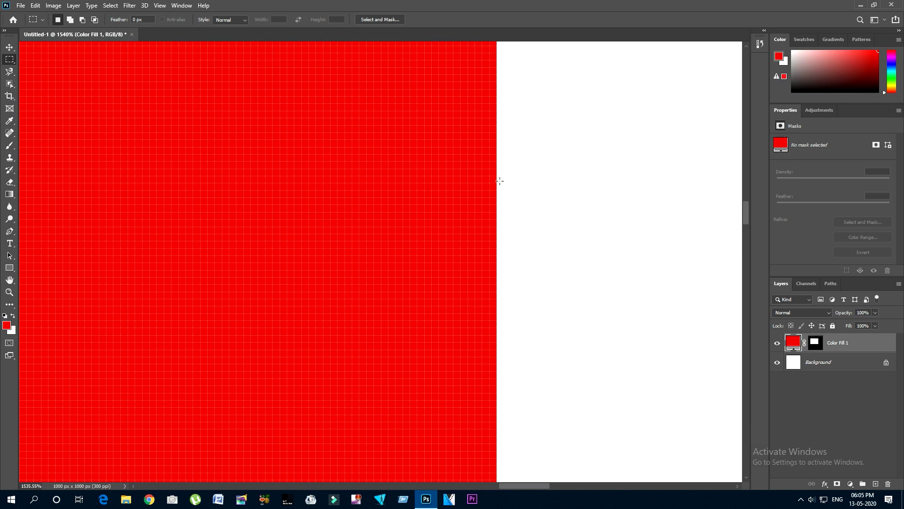
pyautogui.scroll(-7, 500, 181)
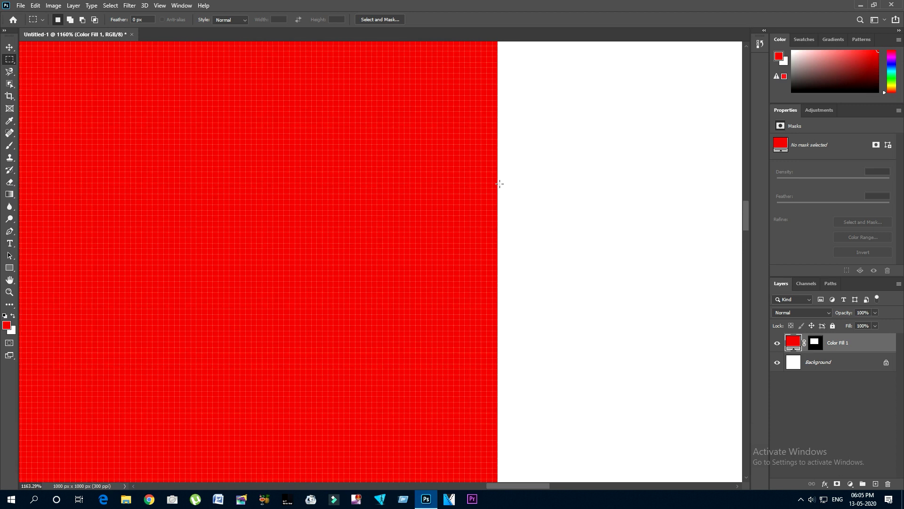
pyautogui.scroll(5, 501, 222)
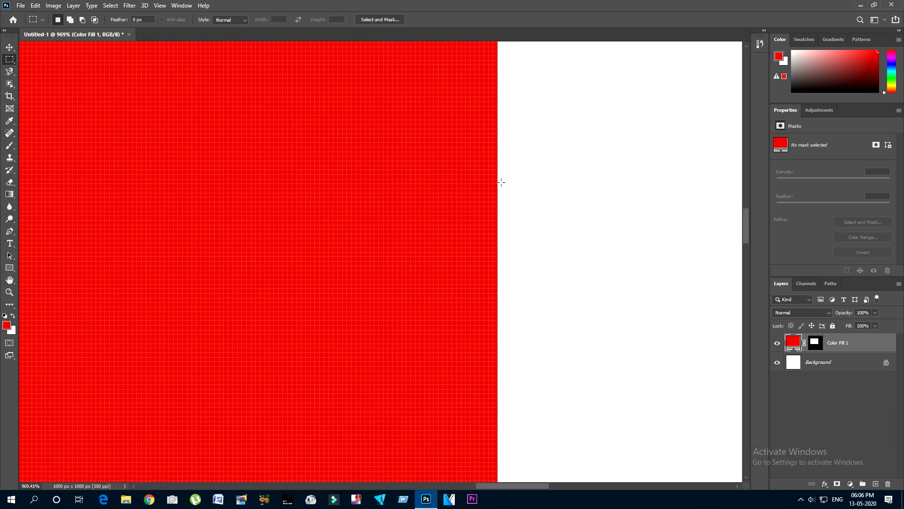
pyautogui.scroll(-8, 509, 273)
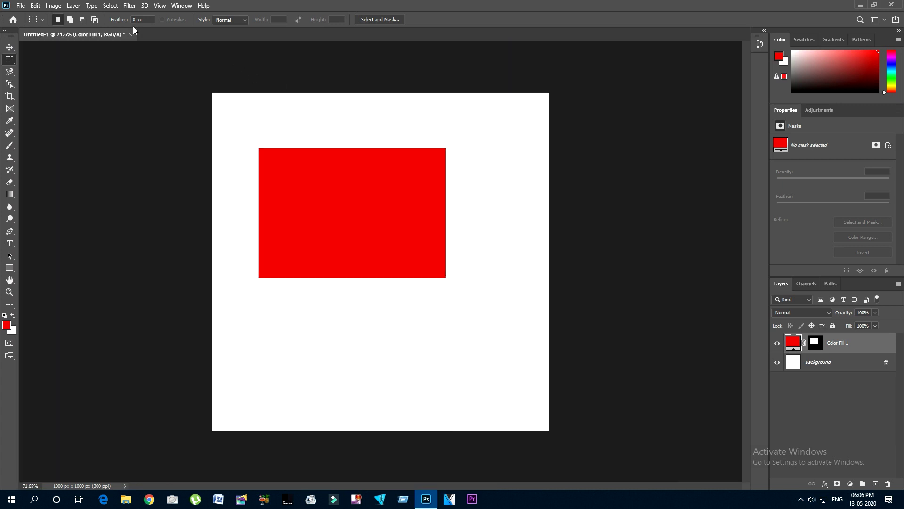
# - Try marquee feather values of 3.2 px and 10.4 px, and set the feather to 1.1 px
pyautogui.moveTo(124, 21); pyautogui.dragTo(140, 22)
pyautogui.scroll(4, 426, 166)
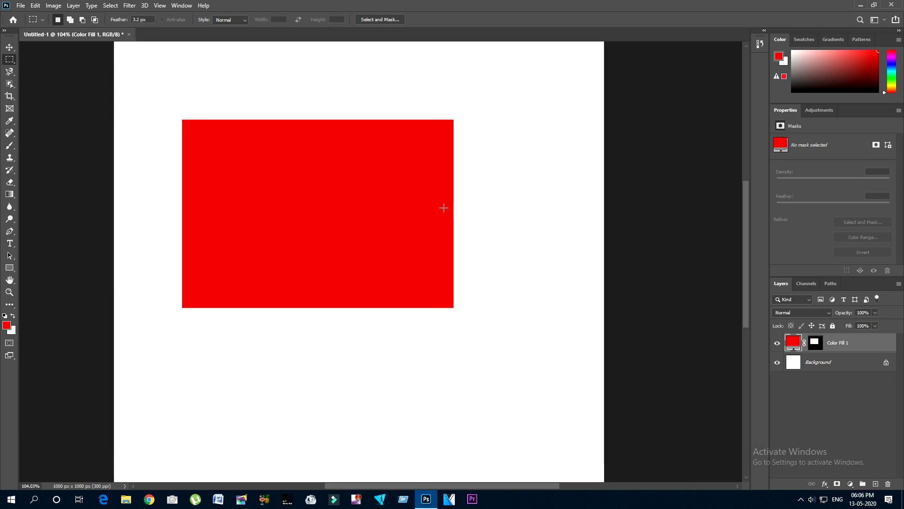
pyautogui.doubleClick(140, 23)
pyautogui.write('10.4')
pyautogui.press('Return')
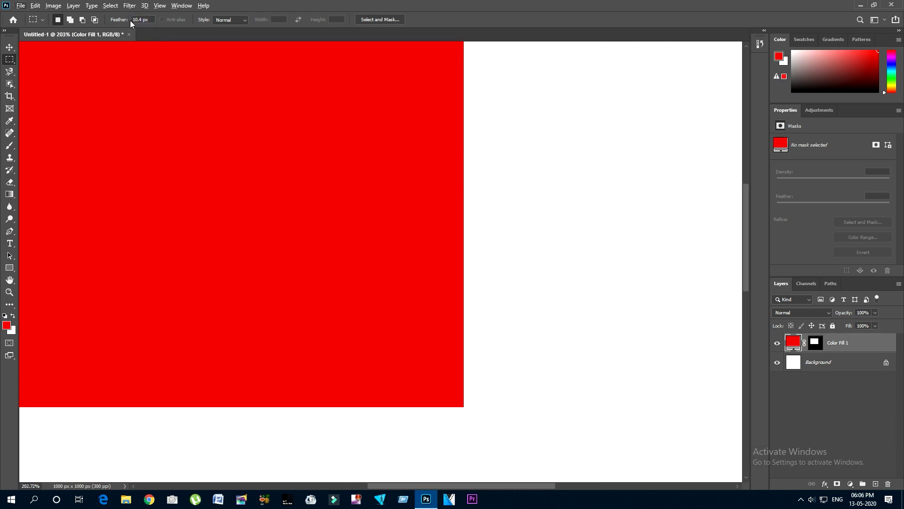
pyautogui.moveTo(124, 23); pyautogui.dragTo(2, 49)
pyautogui.scroll(-3, 539, 268)
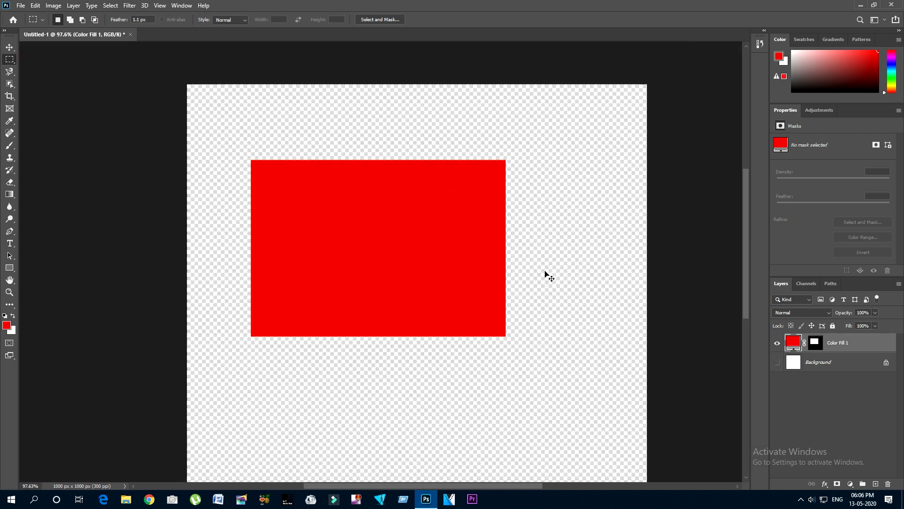
# - Undo the background's hidden state, the red color fill layer and its rectangular selection
pyautogui.hotkey('ctrl', 'z')
pyautogui.hotkey('ctrl', 'z')
pyautogui.hotkey('ctrl', 'z')
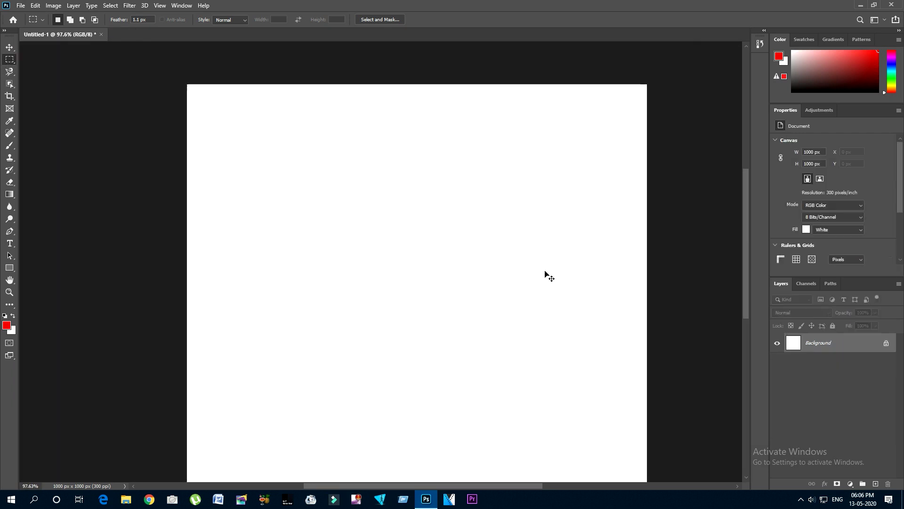
# - Draw rectangular selections on the blank canvas and set the marquee feather to 0.6 px
pyautogui.moveTo(254, 150); pyautogui.dragTo(520, 376)
pyautogui.doubleClick(141, 19)
pyautogui.write('0')
pyautogui.press('Return')
pyautogui.write('0.6')
pyautogui.press('Return')
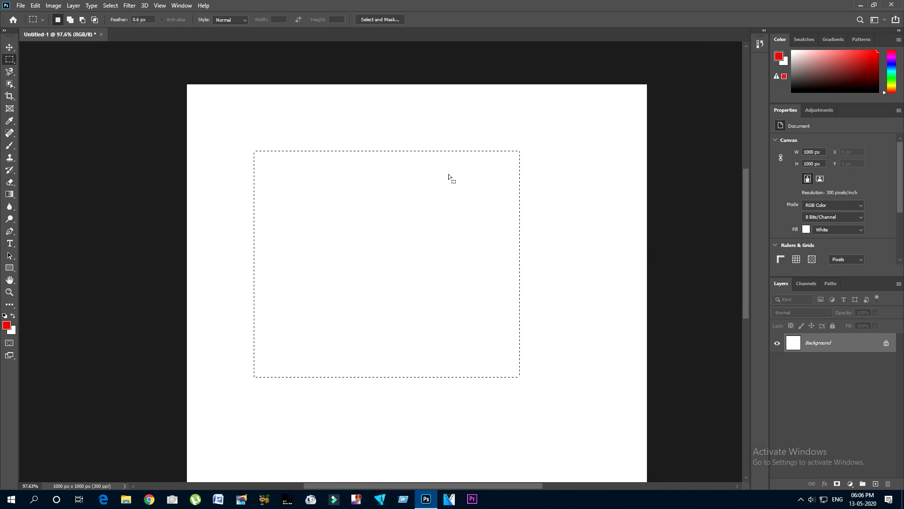
pyautogui.click(434, 165)
pyautogui.moveTo(287, 153); pyautogui.dragTo(540, 335)
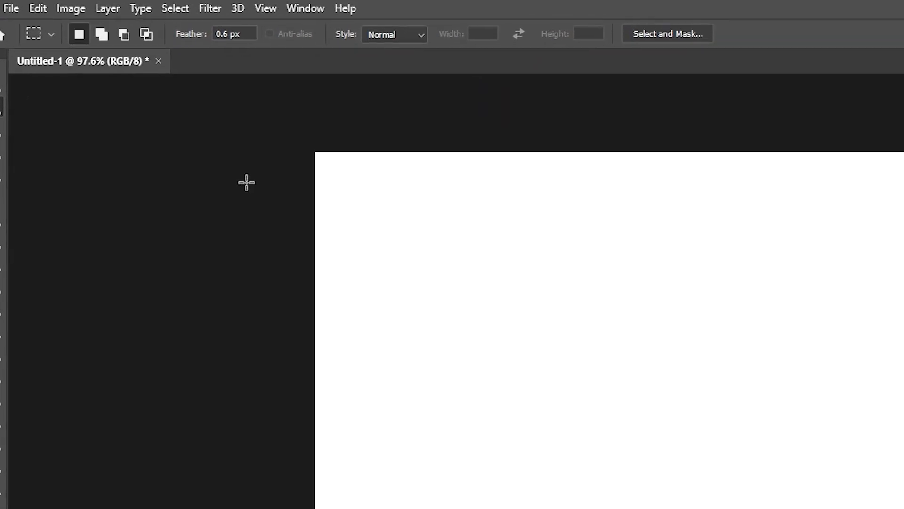
# - Set the marquee feather to 4.2 px and draw a wide rectangular selection in the upper middle of the canvas
pyautogui.moveTo(245, 50); pyautogui.dragTo(225, 65)
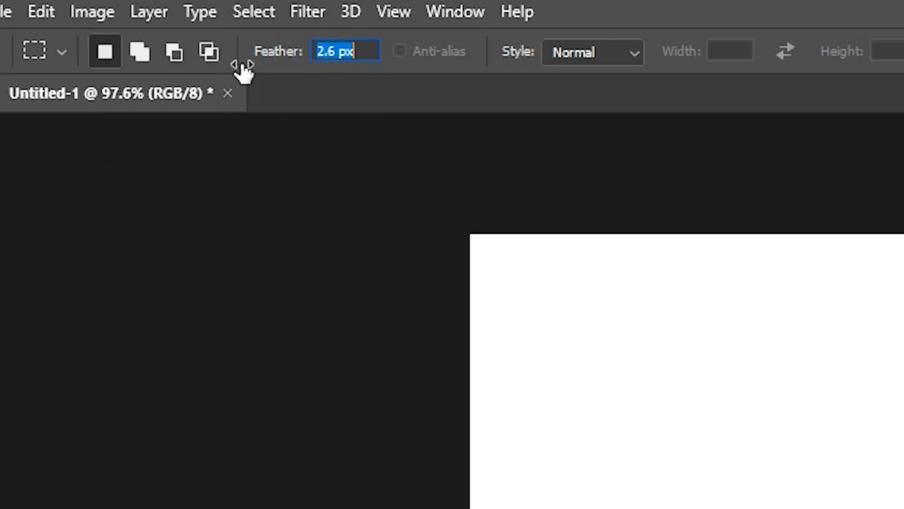
pyautogui.press('Return')
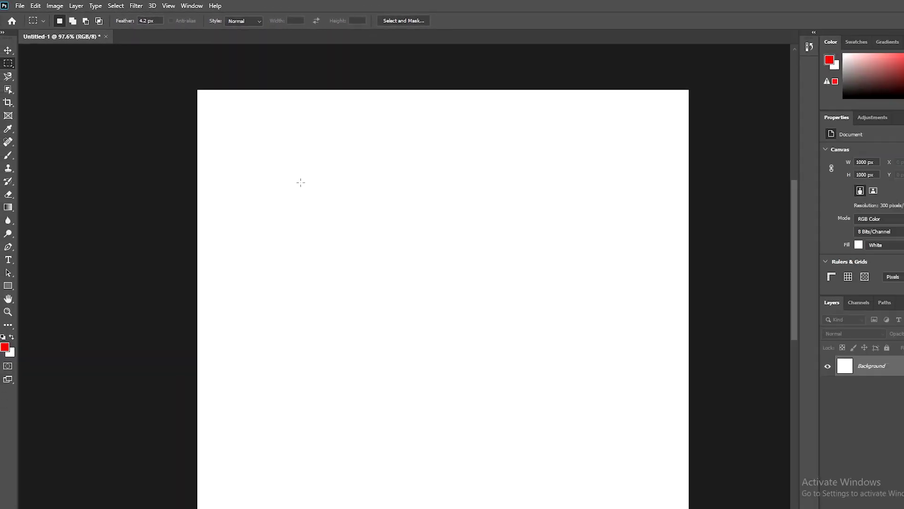
pyautogui.moveTo(301, 182); pyautogui.dragTo(519, 337)
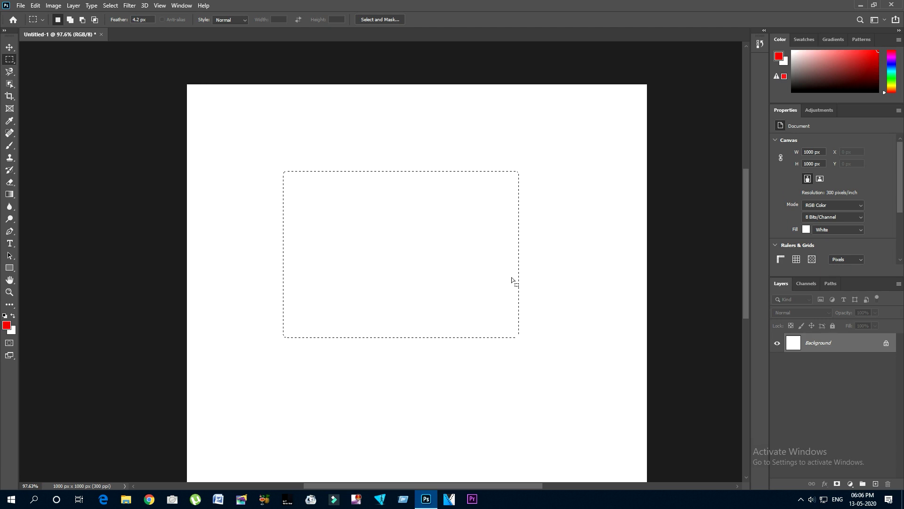
# - Fill the feathered selection with a red Solid Color fill layer
pyautogui.click(851, 484)
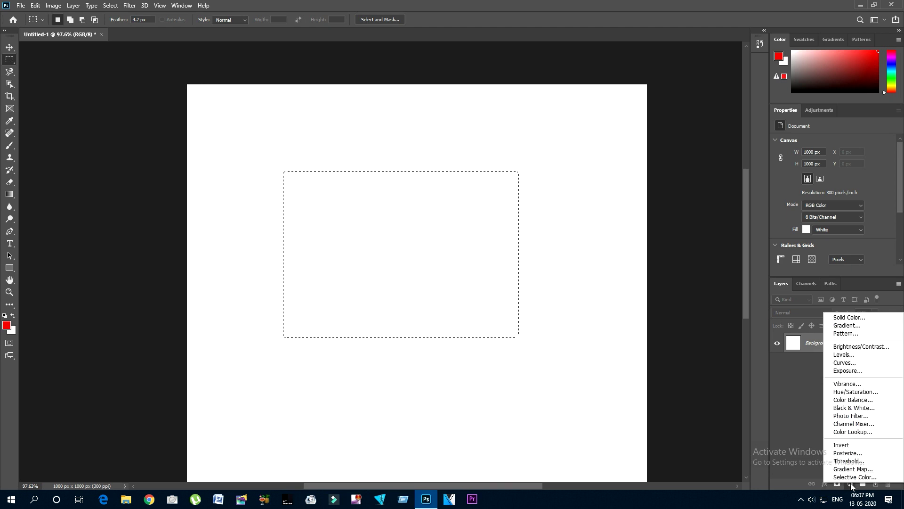
pyautogui.click(848, 317)
pyautogui.moveTo(586, 116); pyautogui.dragTo(686, 119)
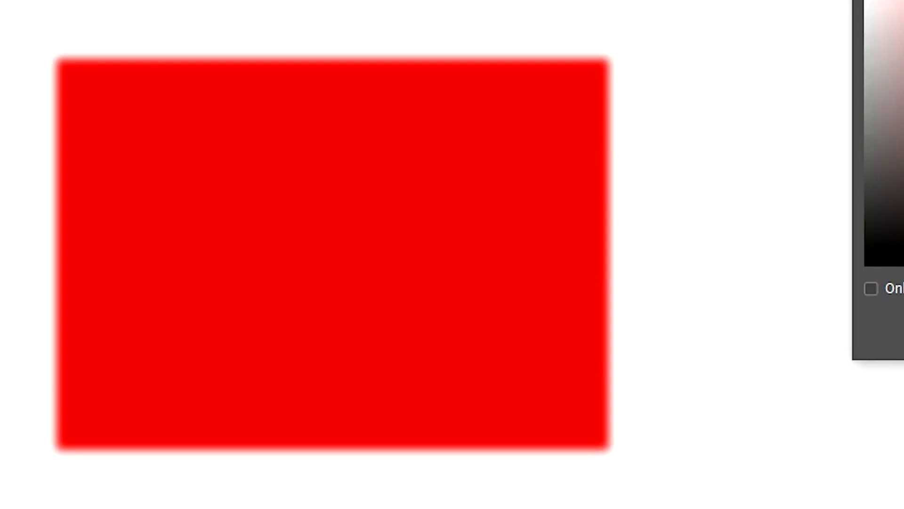
pyautogui.press('Return')
# - Examine the feathered edge of the red rectangle at high magnification
pyautogui.scroll(6, 602, 165)
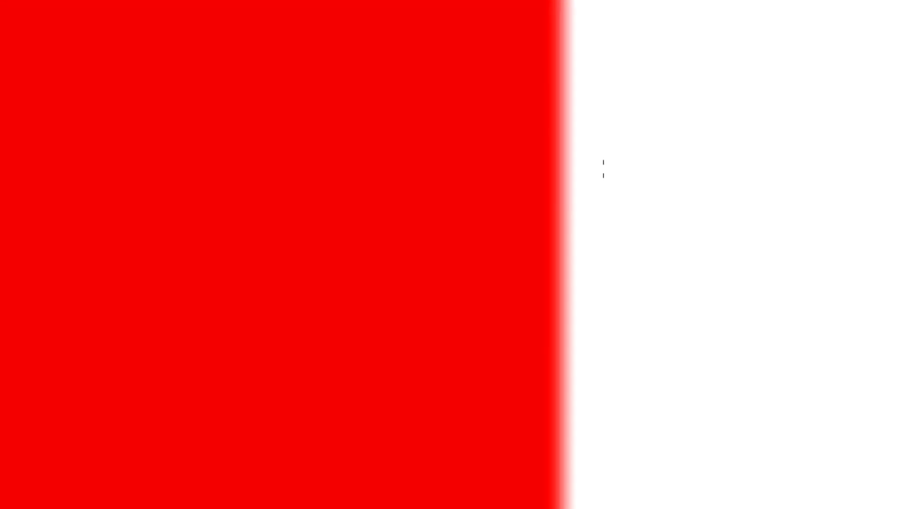
pyautogui.moveTo(536, 246); pyautogui.dragTo(747, 70)
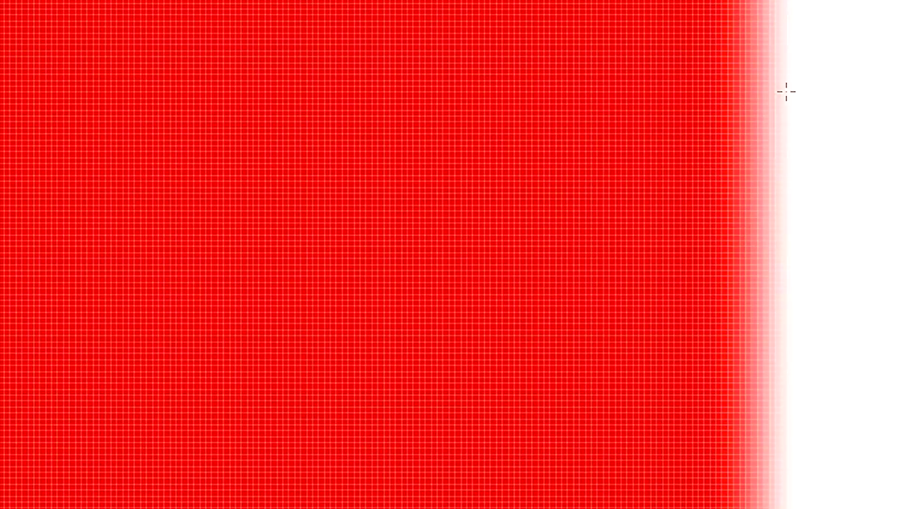
pyautogui.scroll(-2, 805, 113)
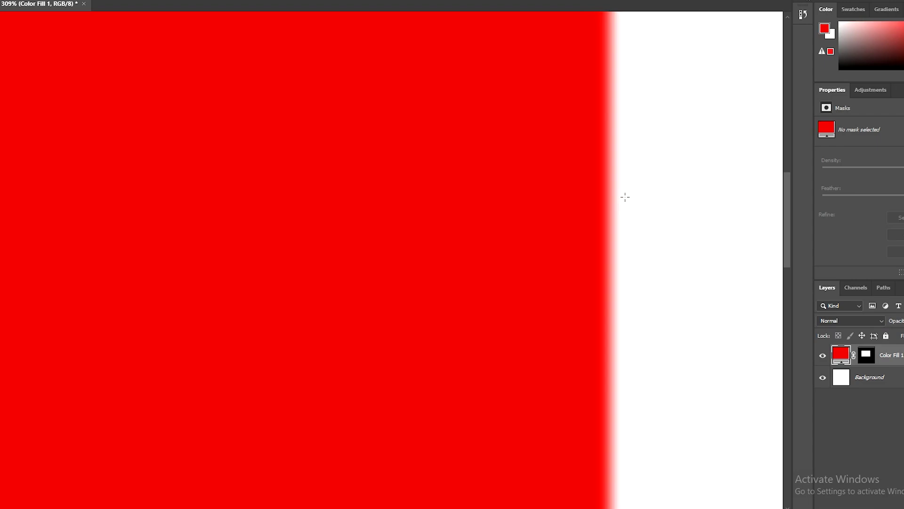
pyautogui.scroll(-2, 434, 213)
pyautogui.scroll(2, 493, 156)
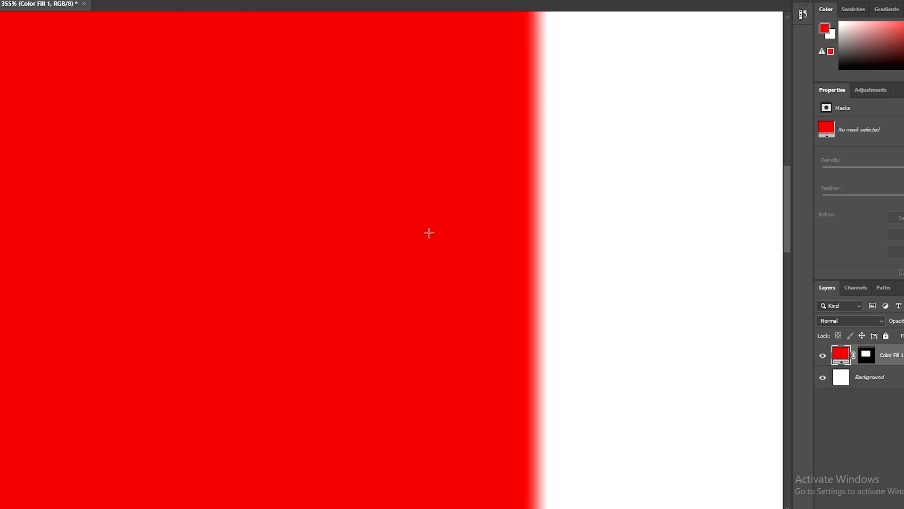
pyautogui.scroll(-5, 428, 232)
pyautogui.scroll(2, 430, 232)
pyautogui.scroll(3, 545, 191)
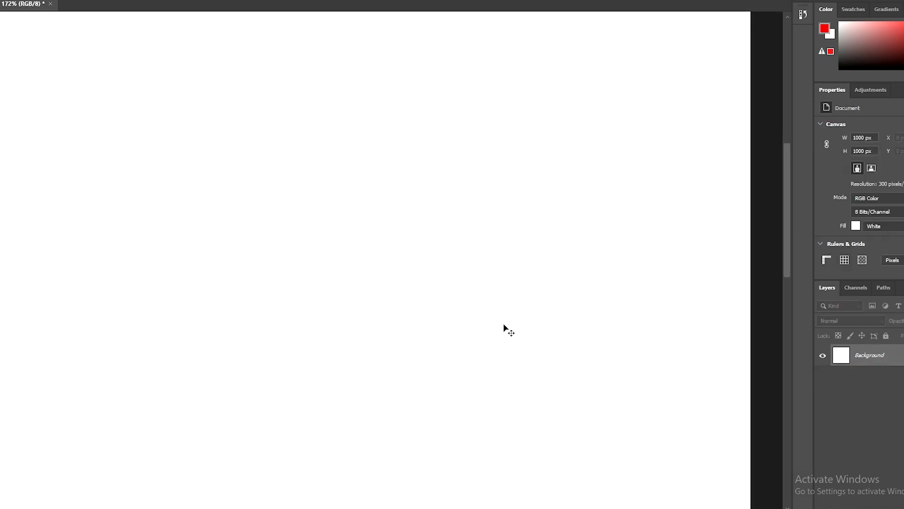
# - Draw two large elliptical selections with the Elliptical Marquee tool, moving each one across the canvas, and deselect
pyautogui.scroll(-5, 504, 330)
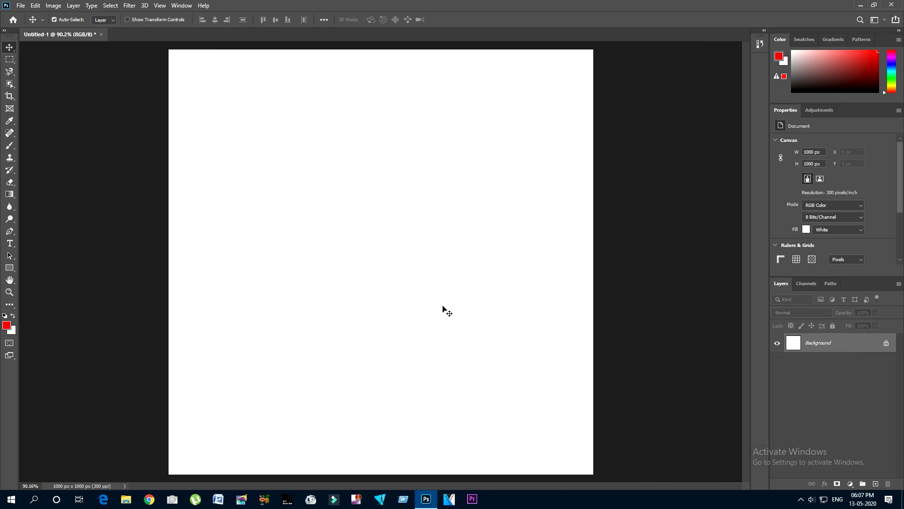
pyautogui.click(9, 60)
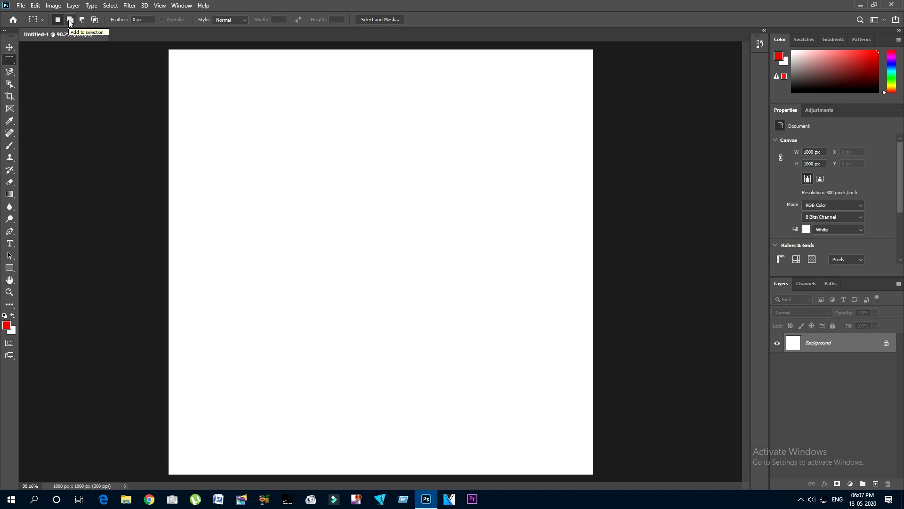
pyautogui.rightClick(11, 62)
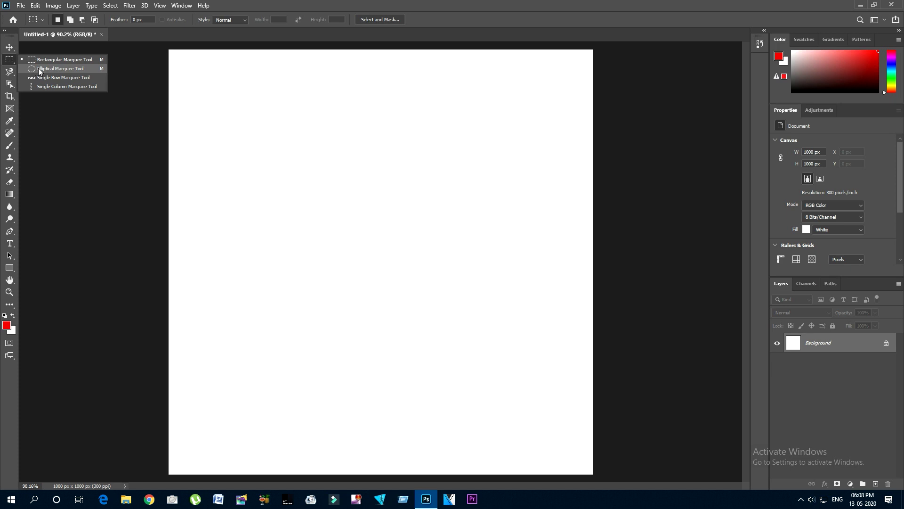
pyautogui.click(52, 69)
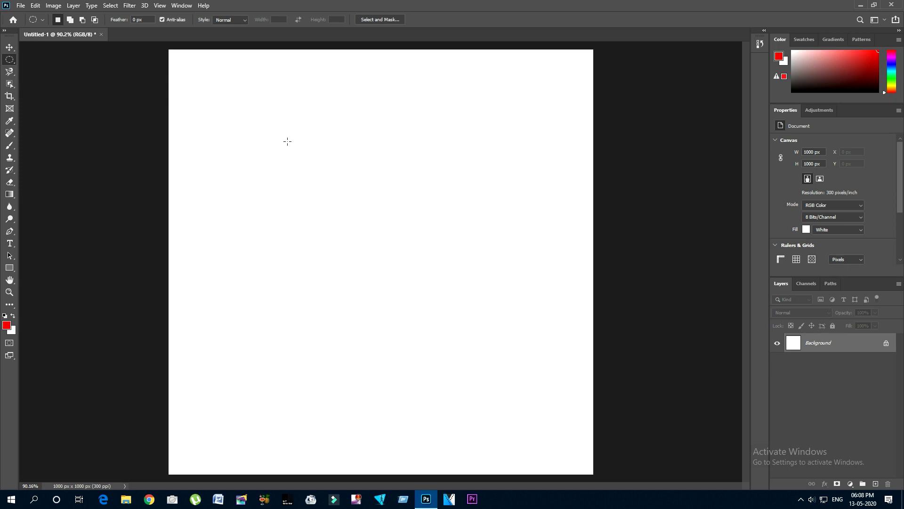
pyautogui.moveTo(272, 135); pyautogui.dragTo(650, 437)
pyautogui.moveTo(454, 262); pyautogui.dragTo(408, 198)
pyautogui.moveTo(262, 112); pyautogui.dragTo(616, 399)
pyautogui.moveTo(385, 179); pyautogui.dragTo(397, 207)
pyautogui.hotkey('ctrl', 'd')
# - Close the document Untitled-1 without saving the changes
pyautogui.rightClick(10, 59)
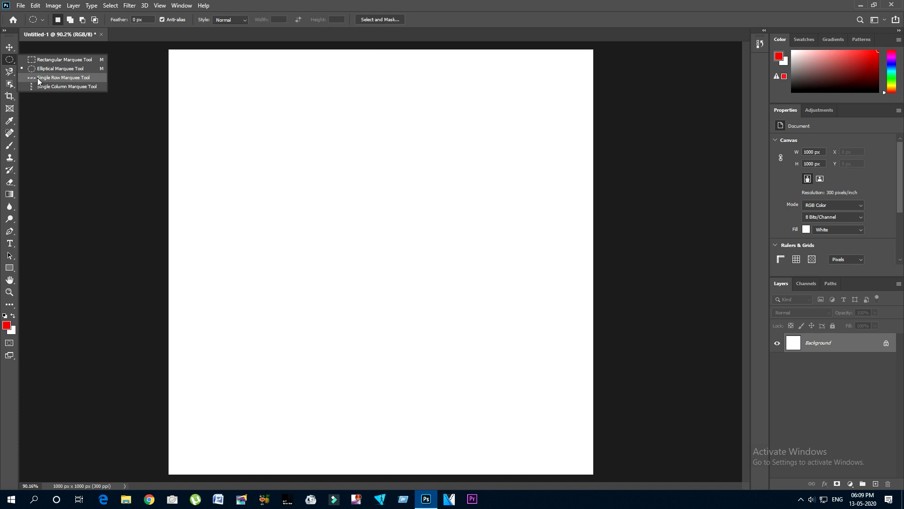
pyautogui.click(449, 233)
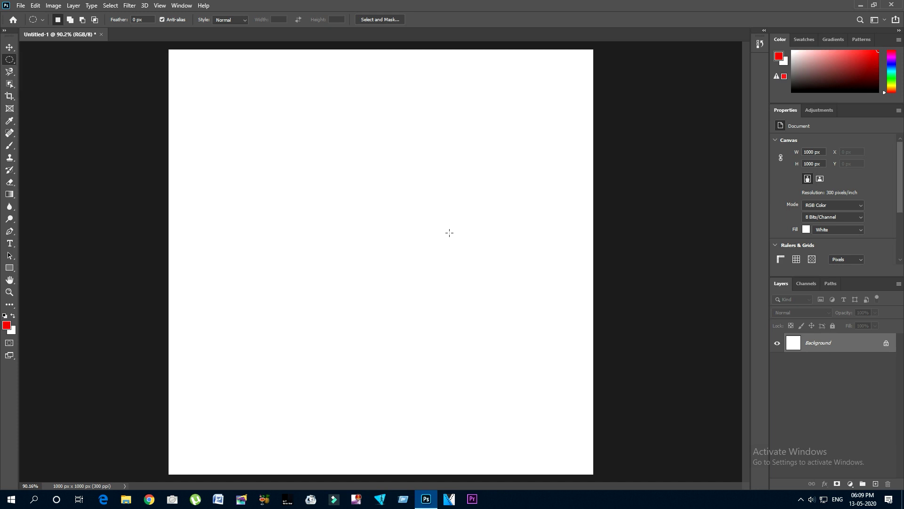
pyautogui.click(102, 35)
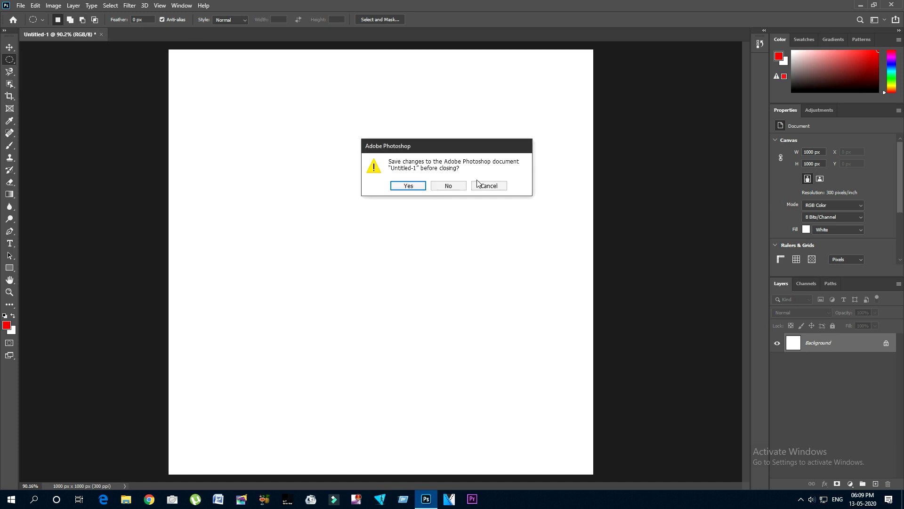
pyautogui.click(449, 187)
# - Check the desktop for a sample picture and open Adobe-Premiere-Pro-CC-2020.jpg from the recent files in Photoshop
pyautogui.click(861, 6)
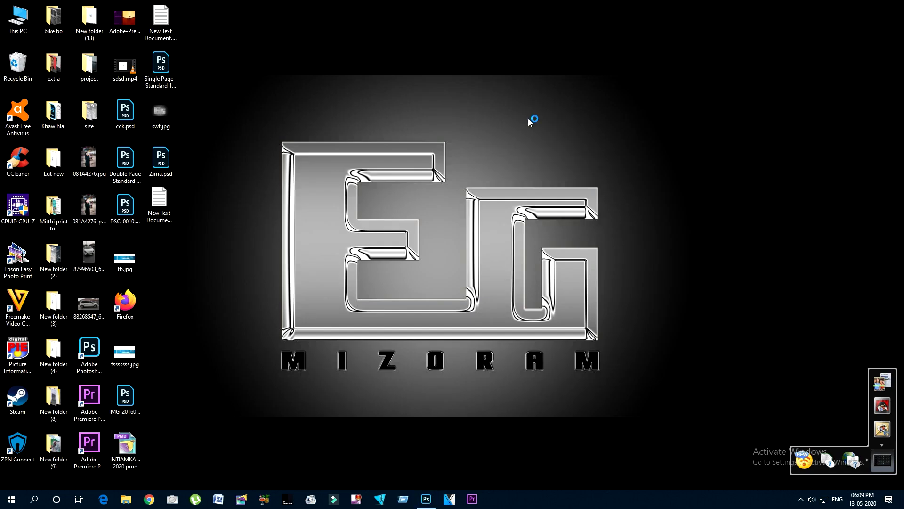
pyautogui.rightClick(560, 170)
pyautogui.click(555, 151)
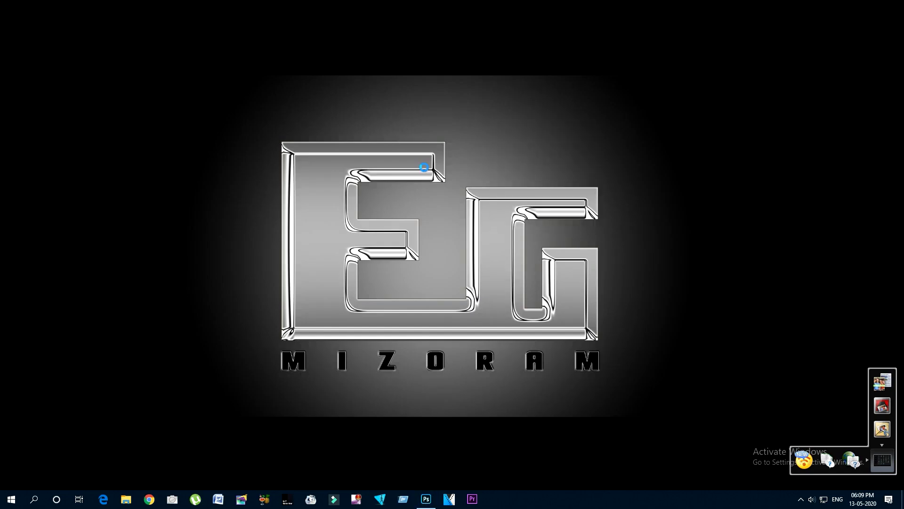
pyautogui.rightClick(419, 168)
pyautogui.click(436, 163)
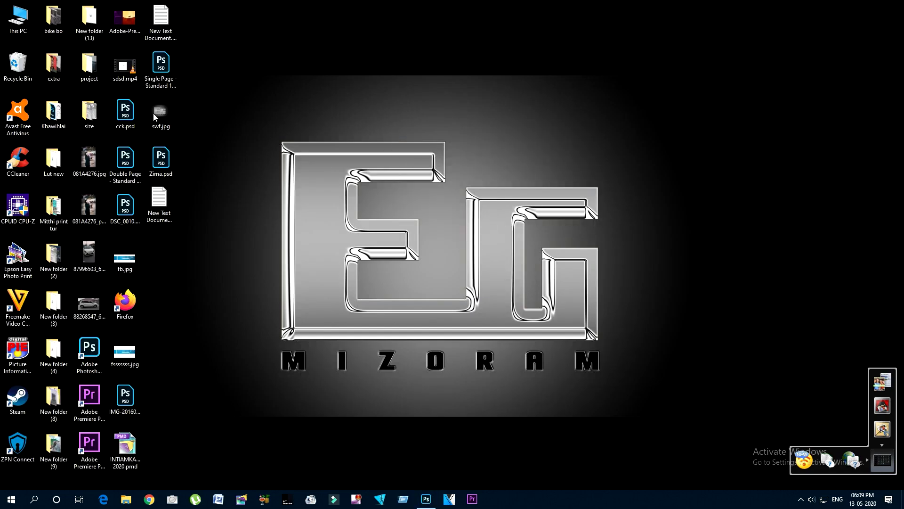
pyautogui.moveTo(125, 19); pyautogui.dragTo(428, 271)
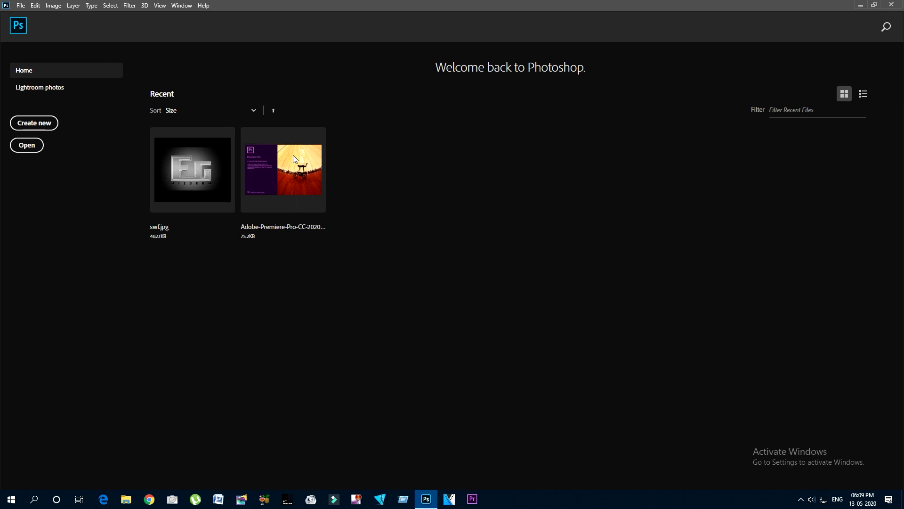
pyautogui.click(292, 154)
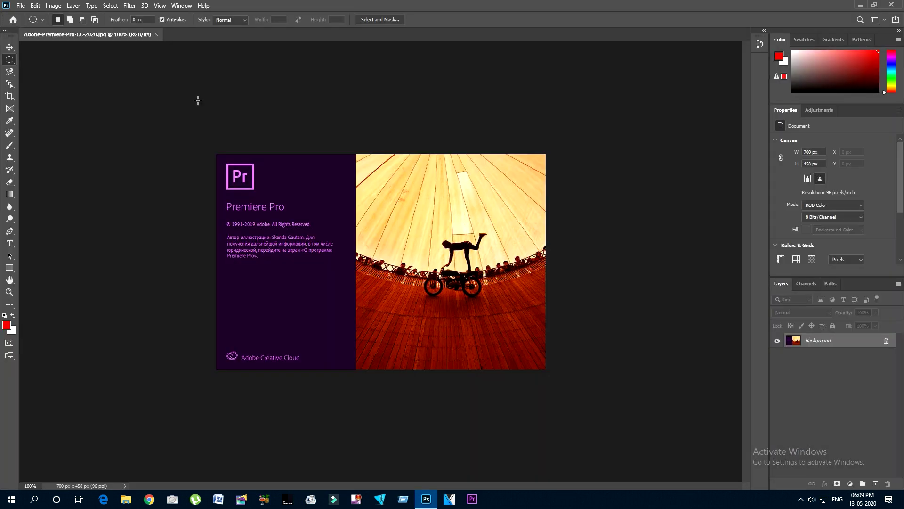
# - Select a single pixel column along the border between the purple panel and the photo with the Single Column Marquee tool
pyautogui.rightClick(13, 62)
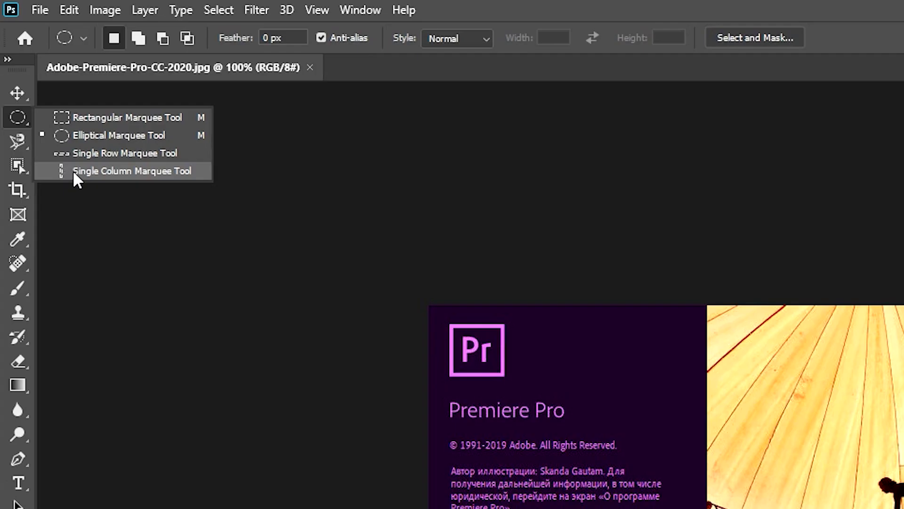
pyautogui.click(74, 175)
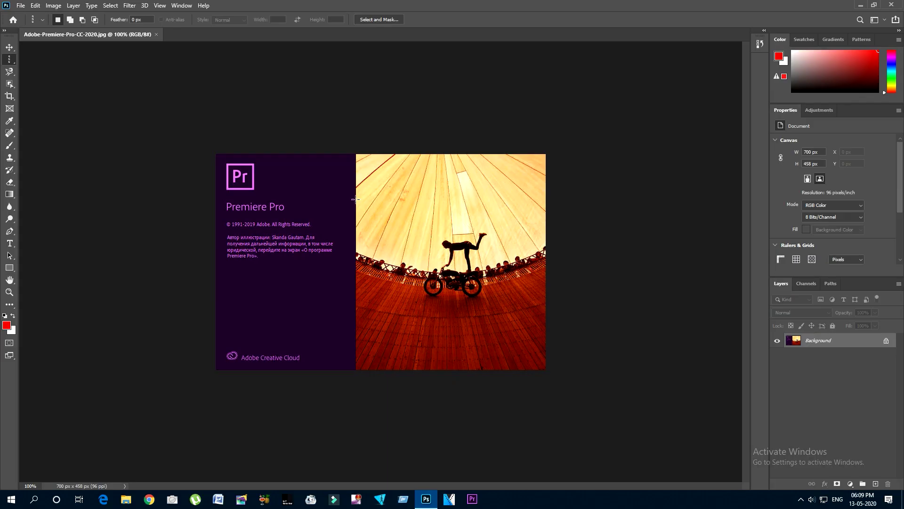
pyautogui.click(356, 199)
# - Examine the single-column selection against the pixel grid at several magnifications
pyautogui.scroll(5, 335, 252)
pyautogui.scroll(-5, 332, 253)
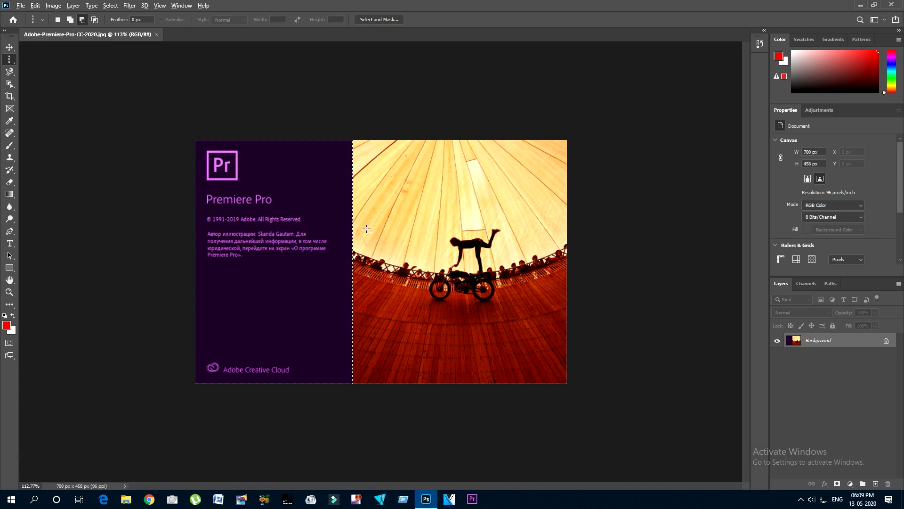
pyautogui.scroll(5, 367, 230)
pyautogui.scroll(-6, 335, 202)
pyautogui.scroll(2, 335, 201)
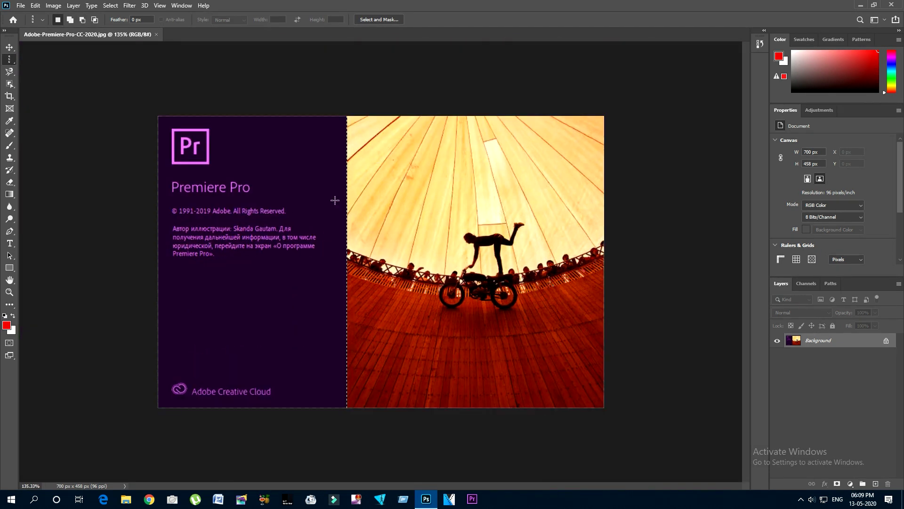
pyautogui.scroll(20, 335, 200)
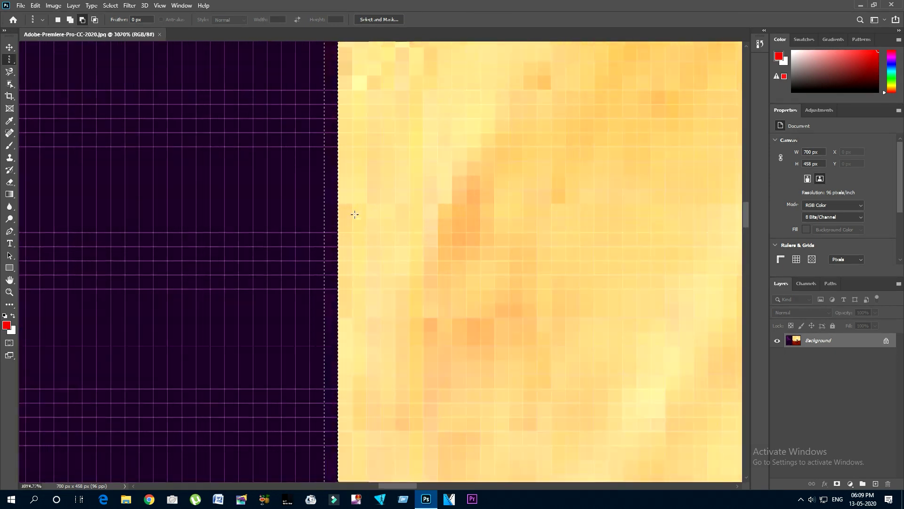
pyautogui.scroll(4, 269, 204)
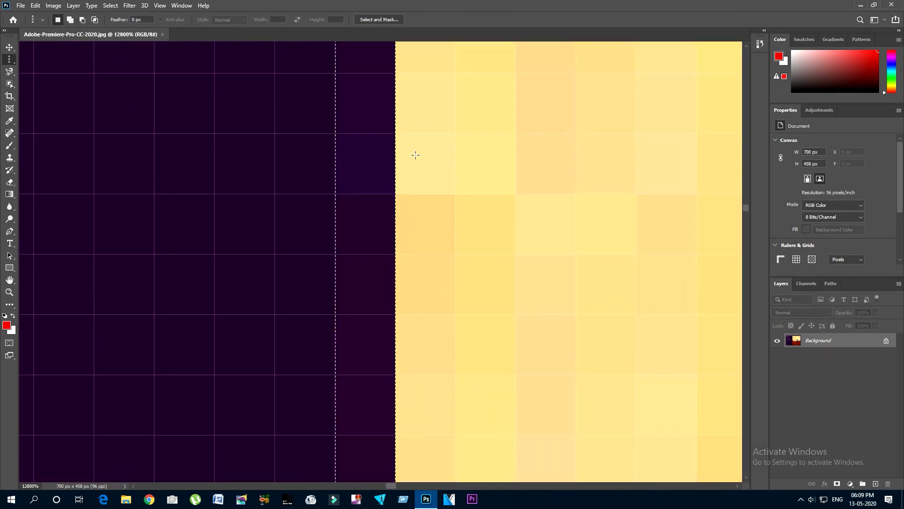
pyautogui.scroll(-10, 375, 150)
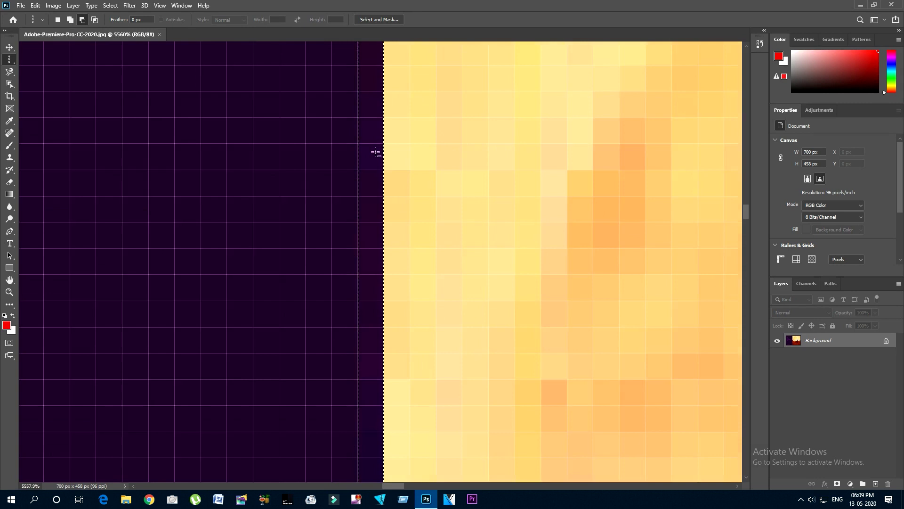
pyautogui.scroll(-10, 375, 155)
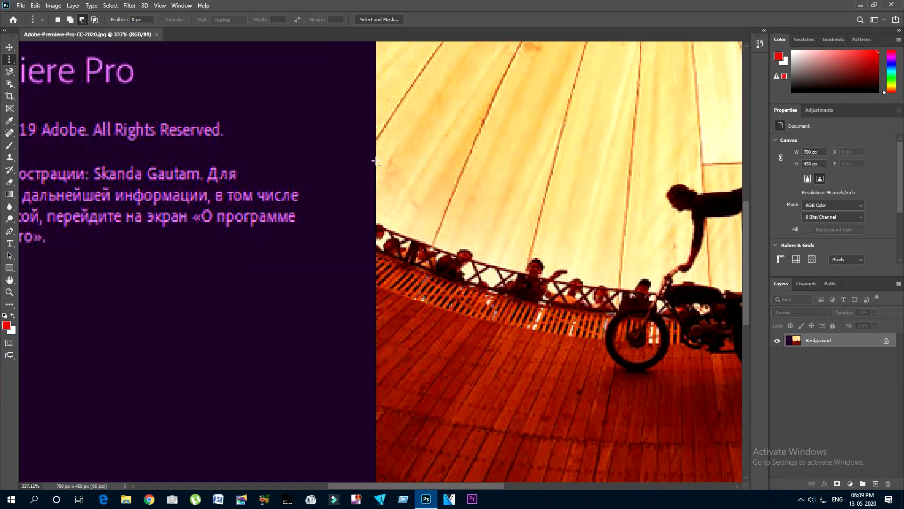
pyautogui.scroll(2, 375, 163)
pyautogui.scroll(10, 375, 163)
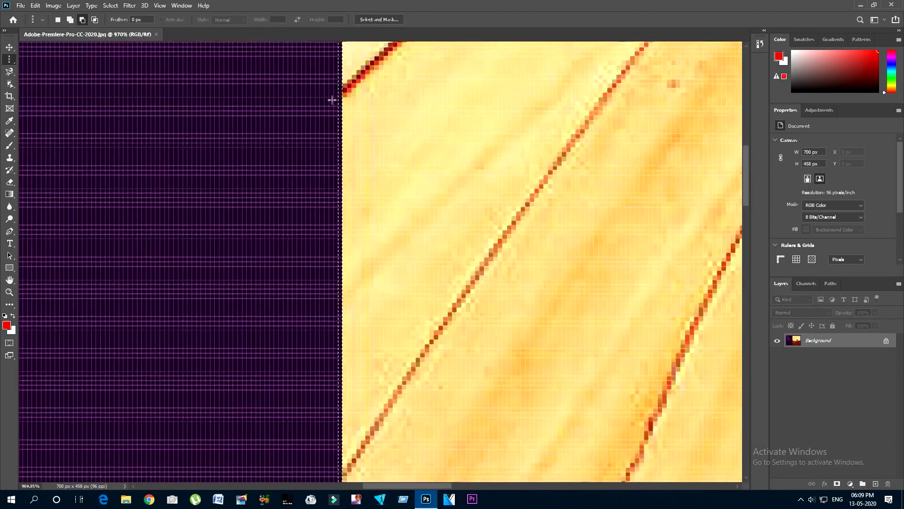
pyautogui.scroll(5, 333, 101)
pyautogui.scroll(-3, 333, 101)
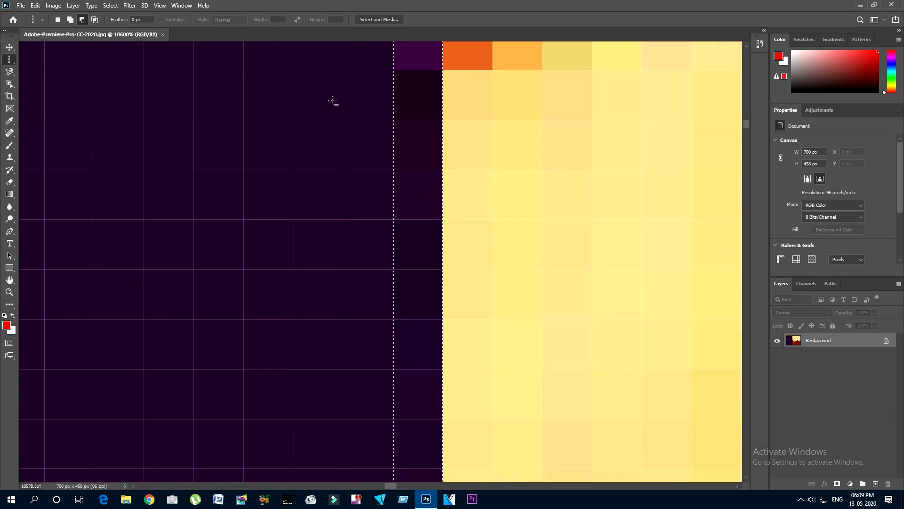
# - Stroke the single-column selection with a 1 px red line at the Center location and undo the stroke
pyautogui.click(35, 6)
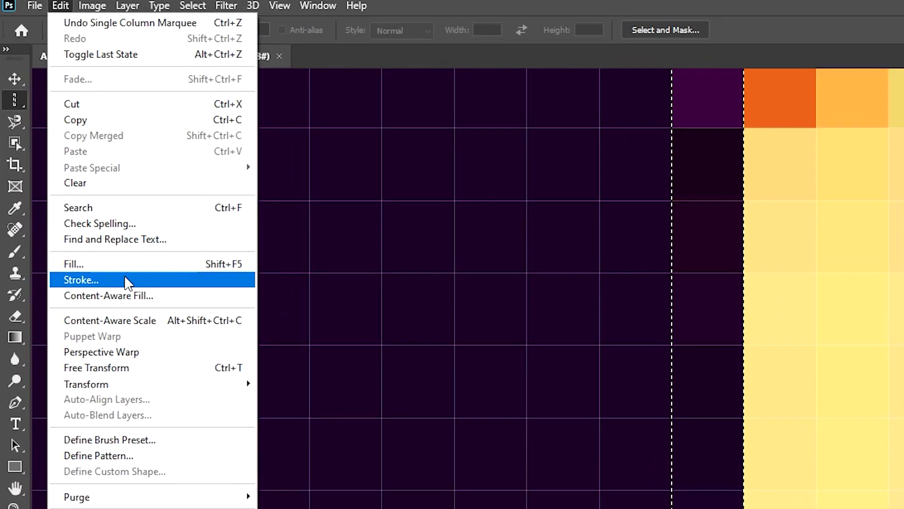
pyautogui.click(157, 281)
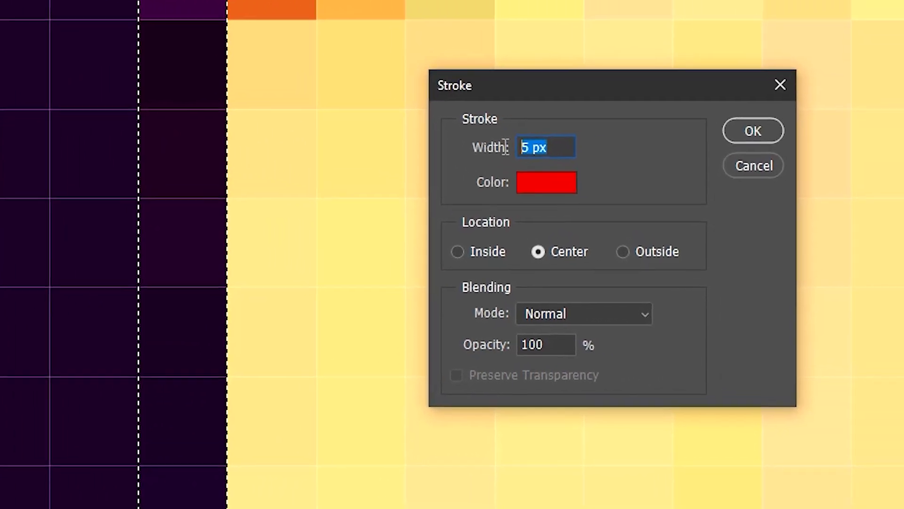
pyautogui.write('1')
pyautogui.click(593, 130)
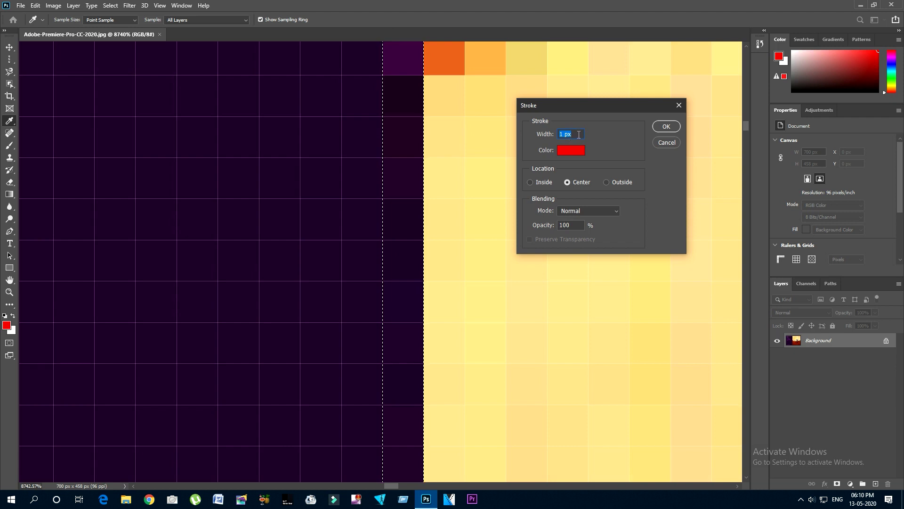
pyautogui.click(579, 134)
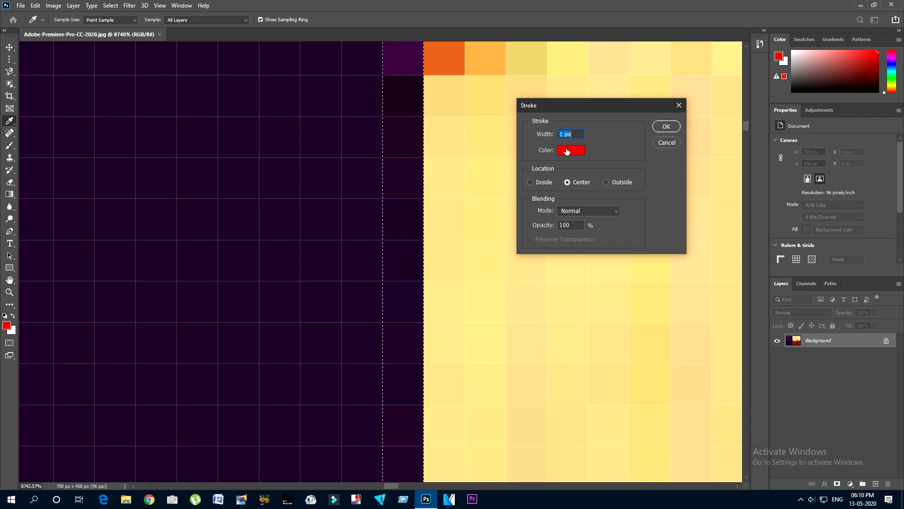
pyautogui.click(665, 126)
pyautogui.press('m')
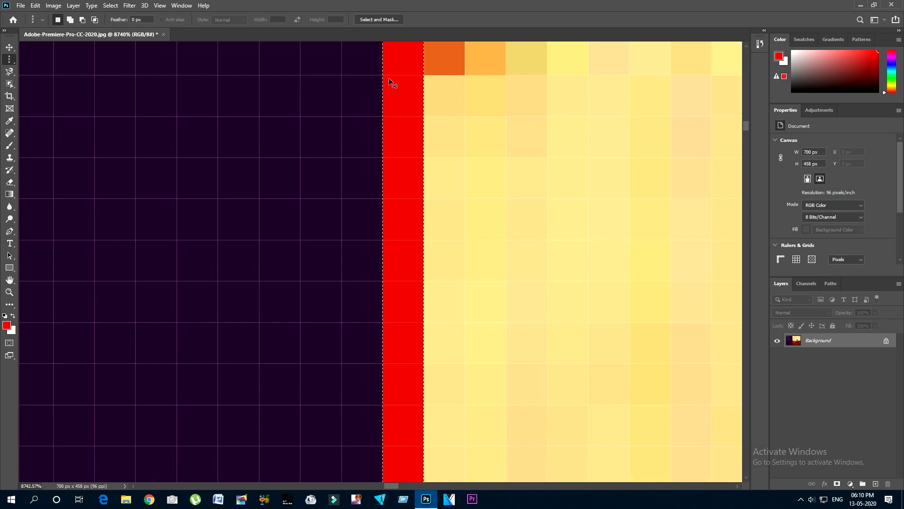
pyautogui.hotkey('ctrl', 'z')
pyautogui.scroll(-4, 372, 141)
pyautogui.scroll(2, 365, 144)
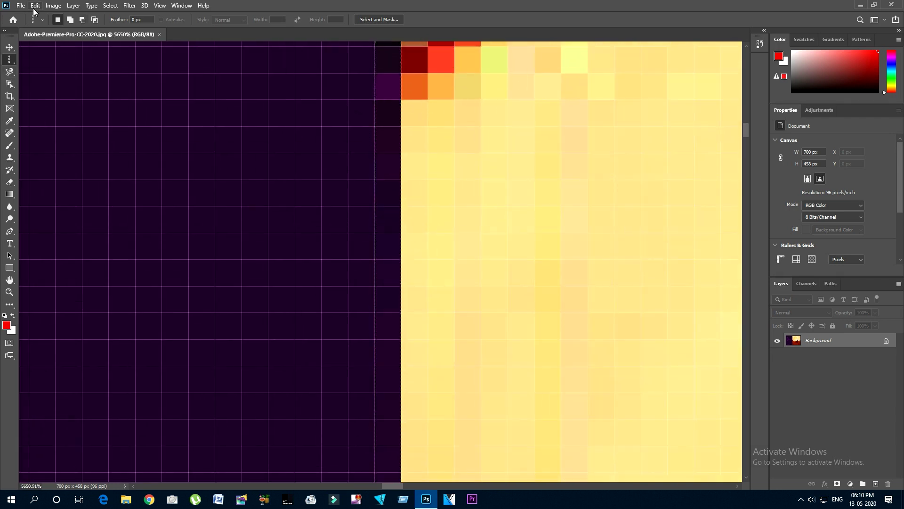
# - Stroke the column selection with a 5 px wide red line at the Center location and undo it
pyautogui.click(36, 5)
pyautogui.click(60, 161)
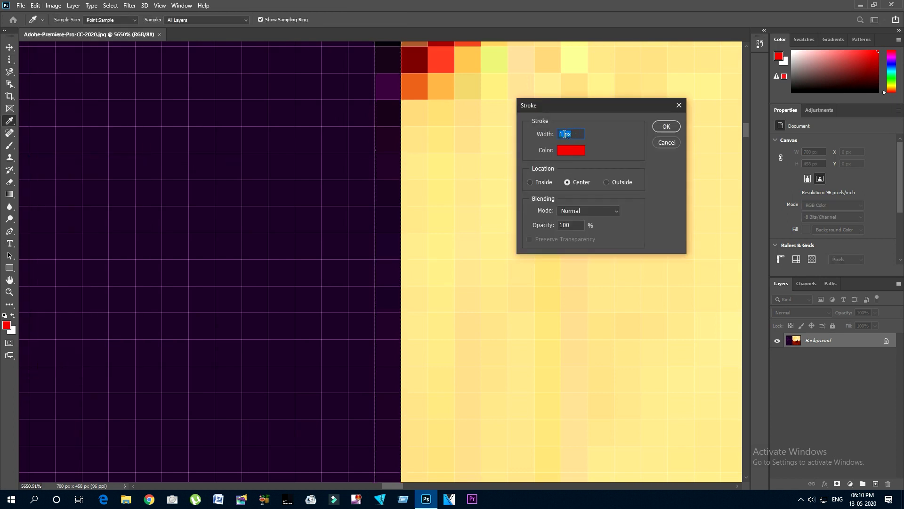
pyautogui.write('5')
pyautogui.click(665, 127)
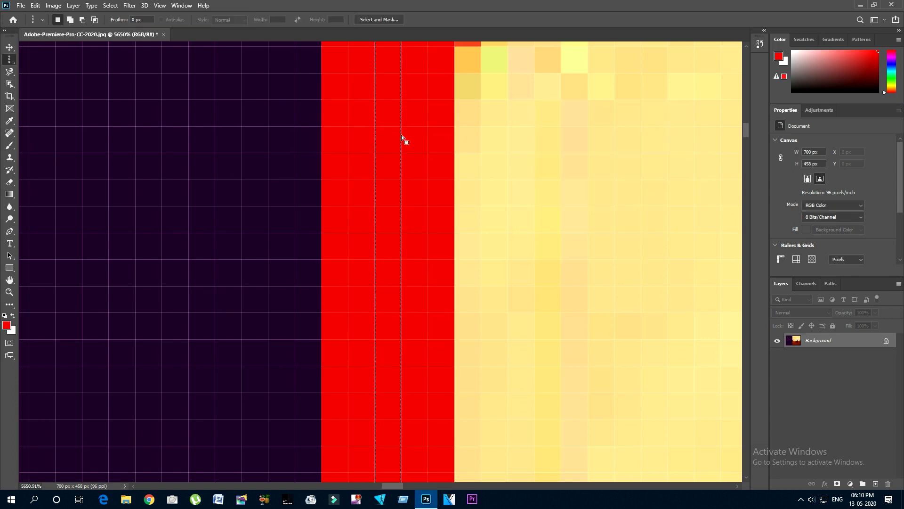
pyautogui.hotkey('ctrl', '0')
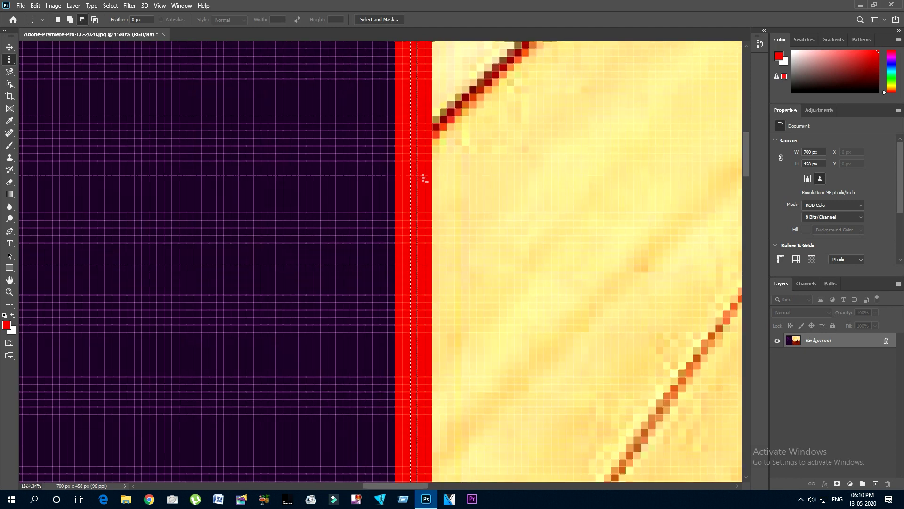
pyautogui.scroll(10, 317, 155)
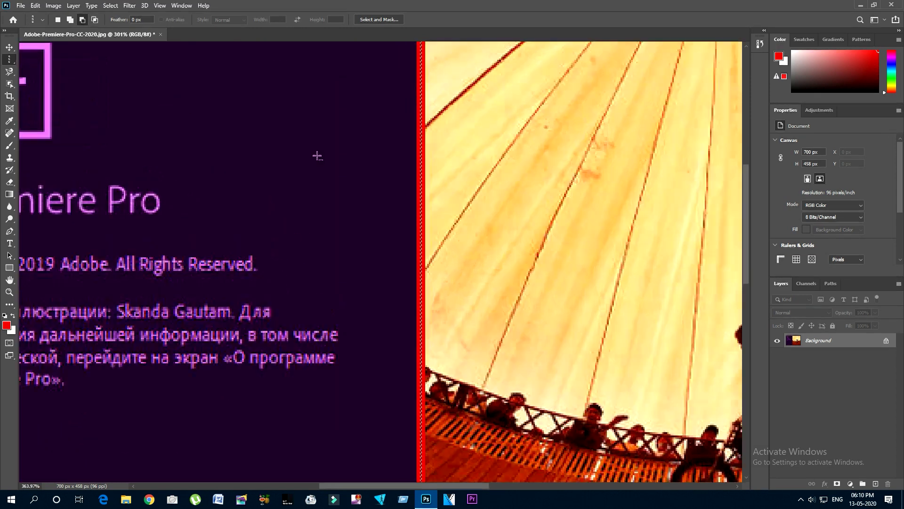
pyautogui.hotkey('ctrl', 'z')
# - Stroke the column selection with a 5 px red line at the Outside location, inspect it at several magnifications and undo it
pyautogui.click(34, 7)
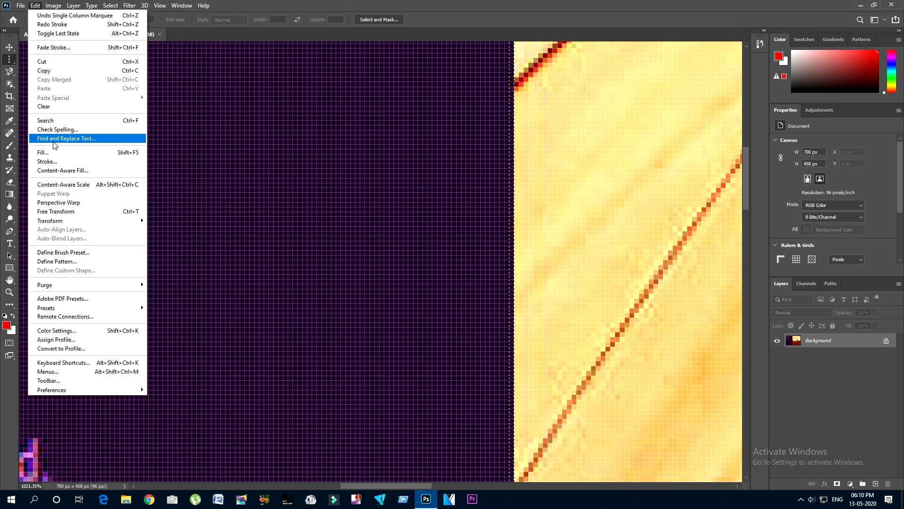
pyautogui.click(47, 163)
pyautogui.click(606, 185)
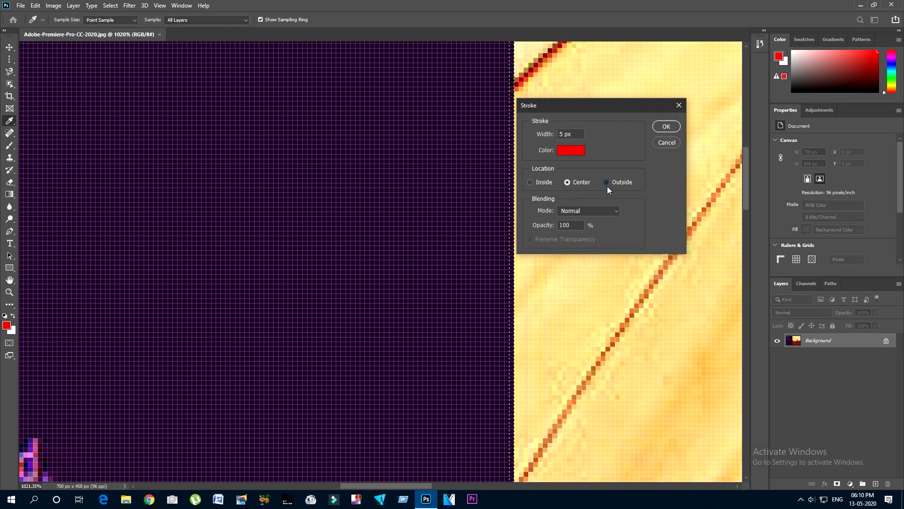
pyautogui.click(658, 123)
pyautogui.press('m')
pyautogui.scroll(-4, 524, 201)
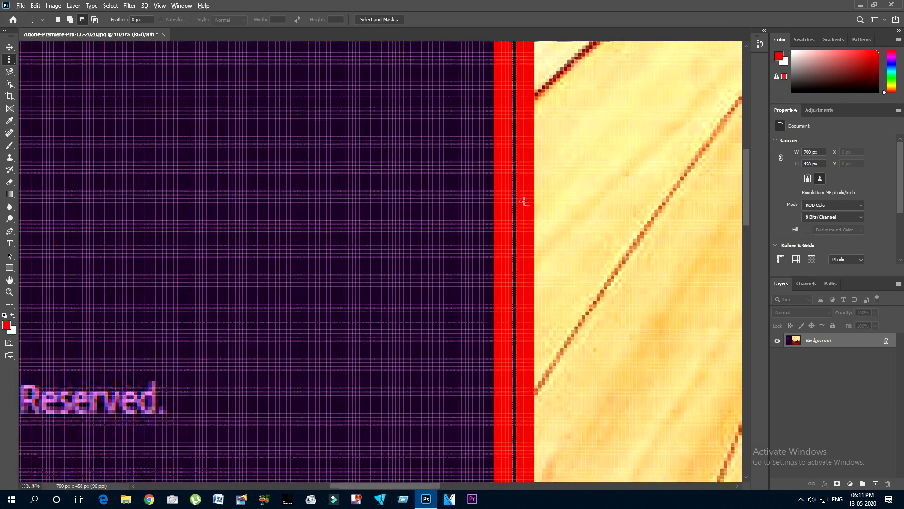
pyautogui.scroll(7, 524, 197)
pyautogui.scroll(-5, 517, 195)
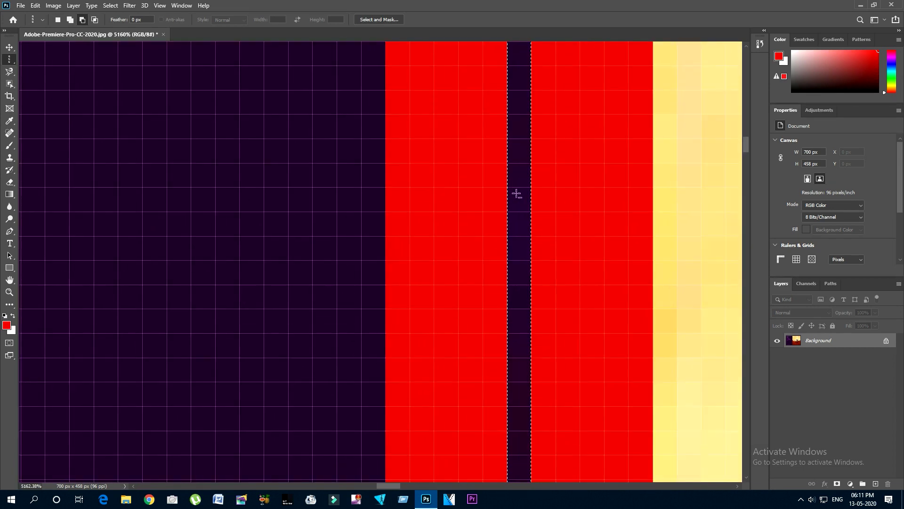
pyautogui.scroll(5, 516, 195)
pyautogui.scroll(-1, 510, 213)
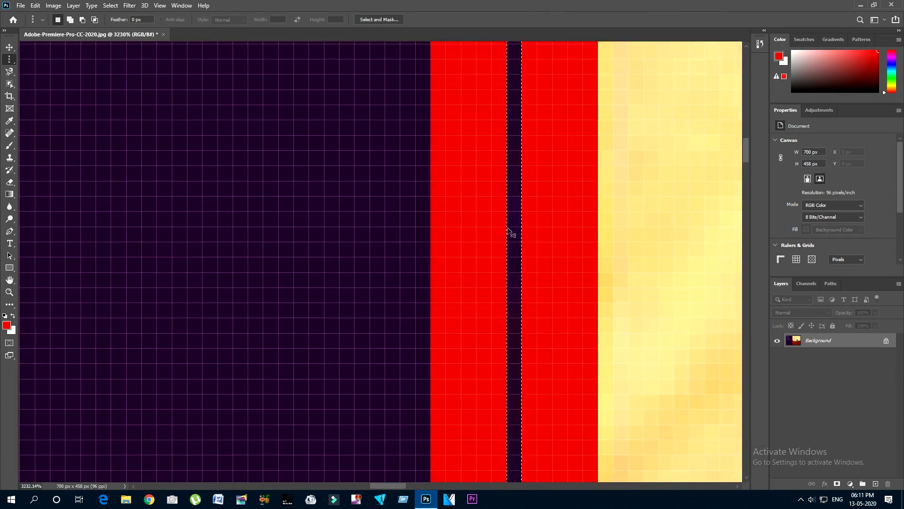
pyautogui.hotkey('ctrl', 'z')
# - Stroke the column selection in red with the location set to Inside and undo the stroke
pyautogui.click(36, 6)
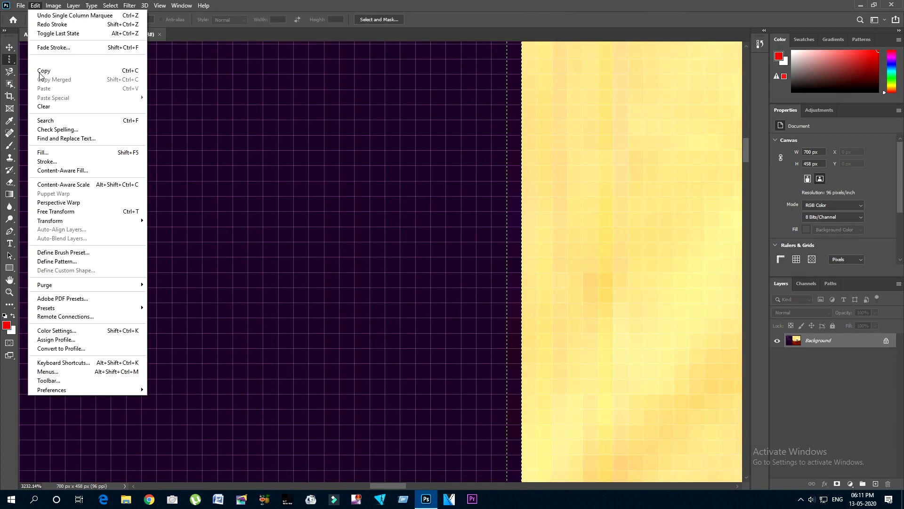
pyautogui.click(45, 161)
pyautogui.click(531, 182)
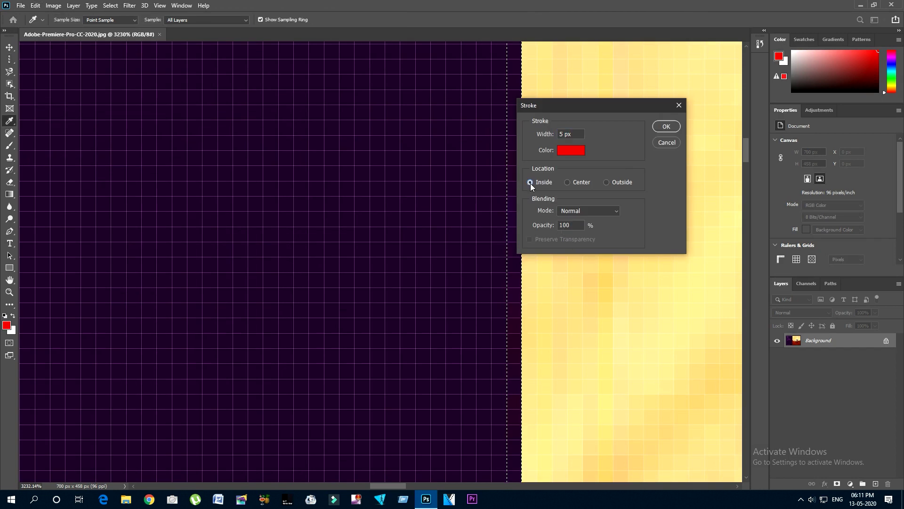
pyautogui.click(667, 127)
pyautogui.scroll(-6, 547, 190)
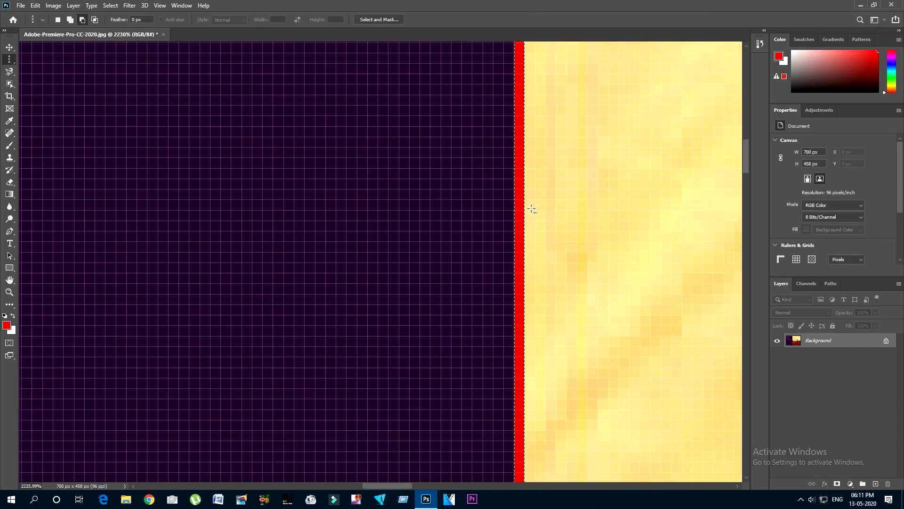
pyautogui.scroll(-4, 532, 211)
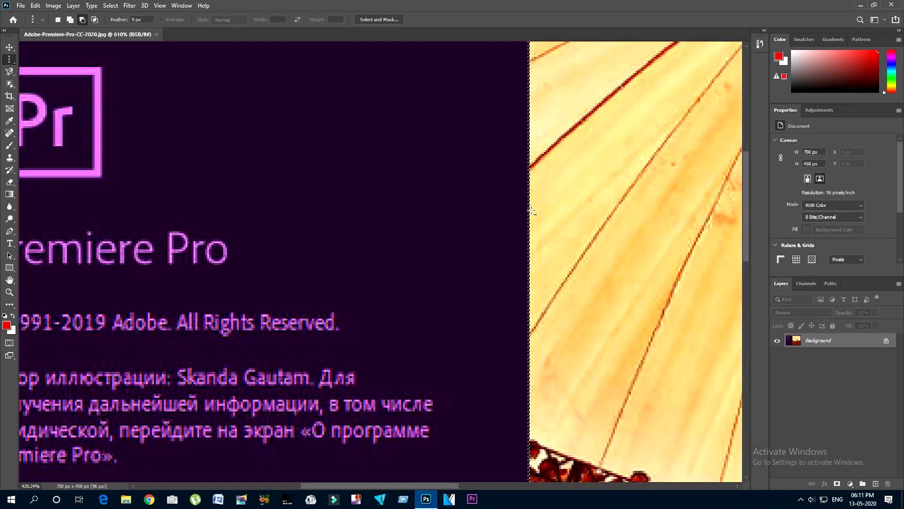
# - Stretch the selected pixel column across the whole photo to the image's outer edge with Free Transform and undo it
pyautogui.scroll(2, 532, 211)
pyautogui.scroll(-2, 532, 211)
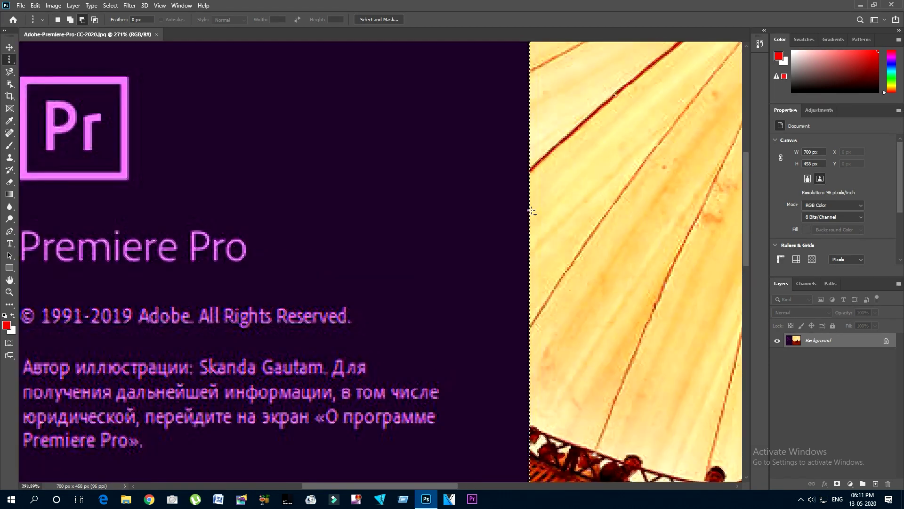
pyautogui.scroll(4, 528, 212)
pyautogui.scroll(-8, 527, 213)
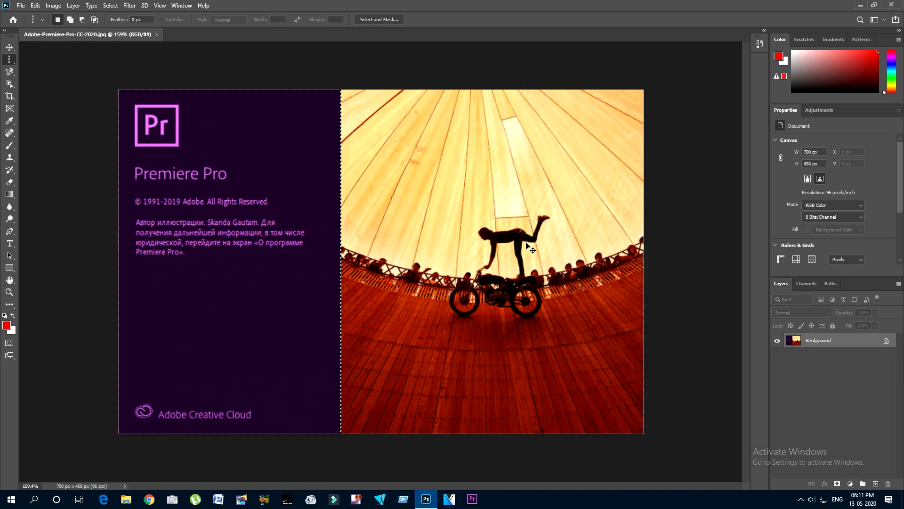
pyautogui.hotkey('ctrl', 't')
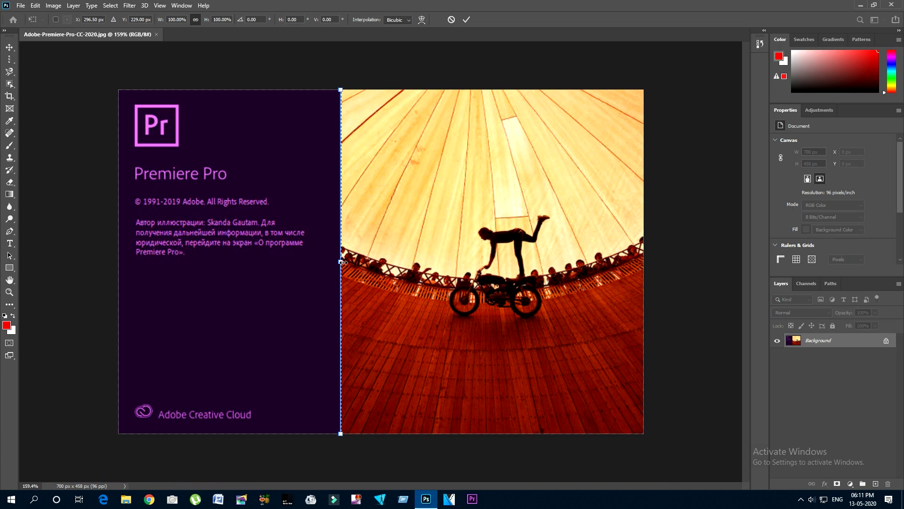
pyautogui.moveTo(343, 263); pyautogui.dragTo(646, 306)
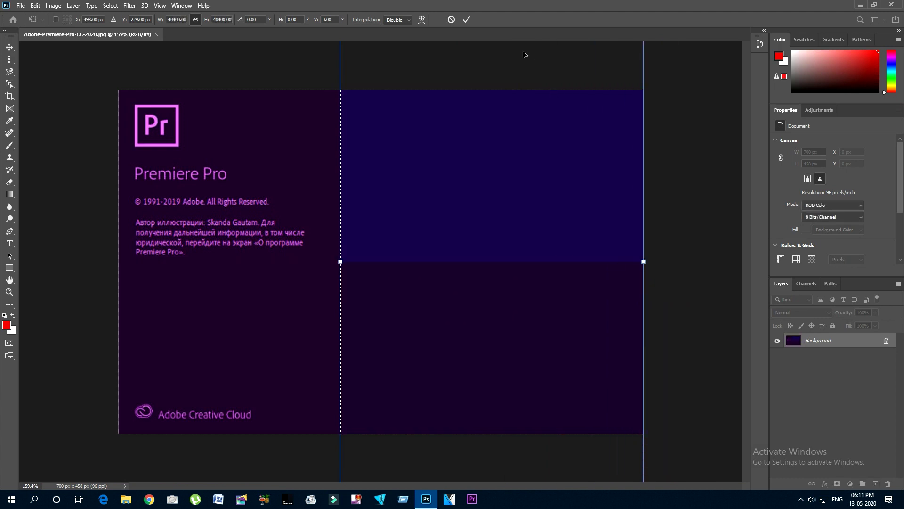
pyautogui.click(467, 20)
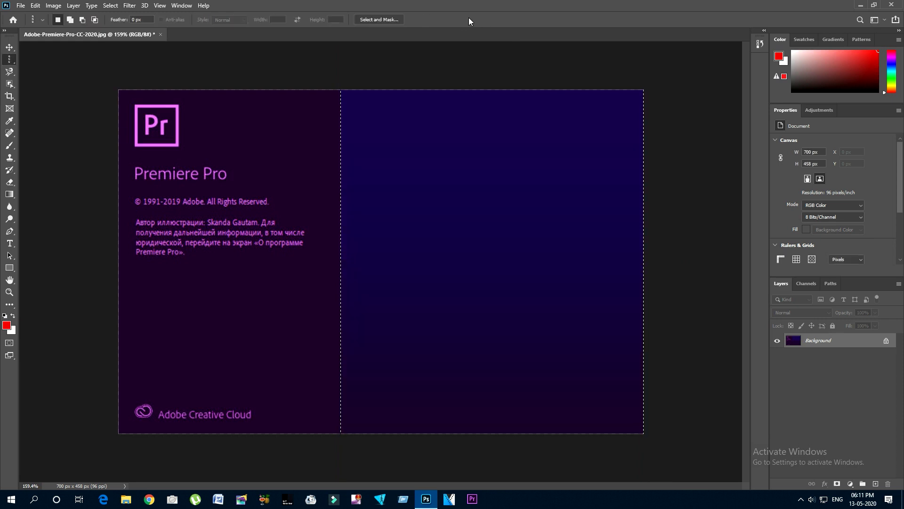
pyautogui.press('alt')
pyautogui.scroll(-5, 436, 278)
pyautogui.scroll(4, 436, 278)
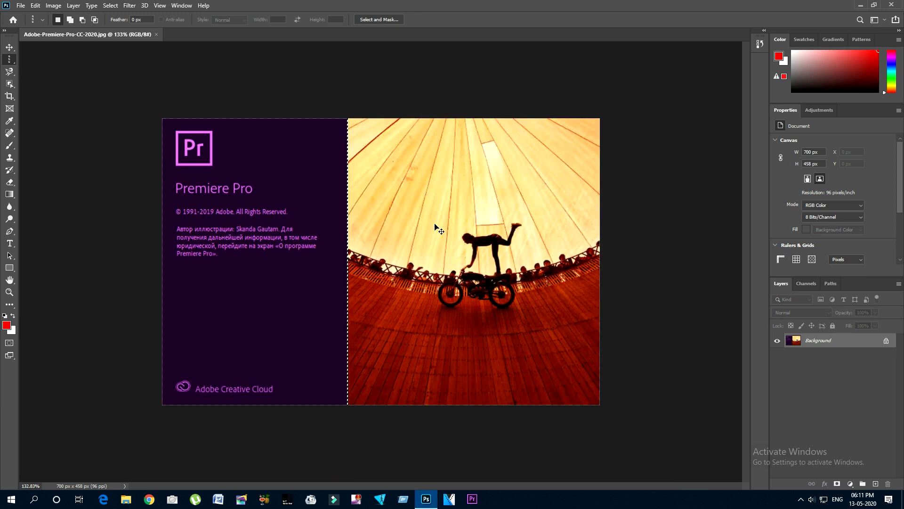
# - Stretch the selected pixel column only part of the way across the photo with Free Transform and undo it
pyautogui.hotkey('ctrl', 't')
pyautogui.moveTo(350, 262); pyautogui.dragTo(449, 261)
pyautogui.click(470, 18)
pyautogui.scroll(4, 394, 244)
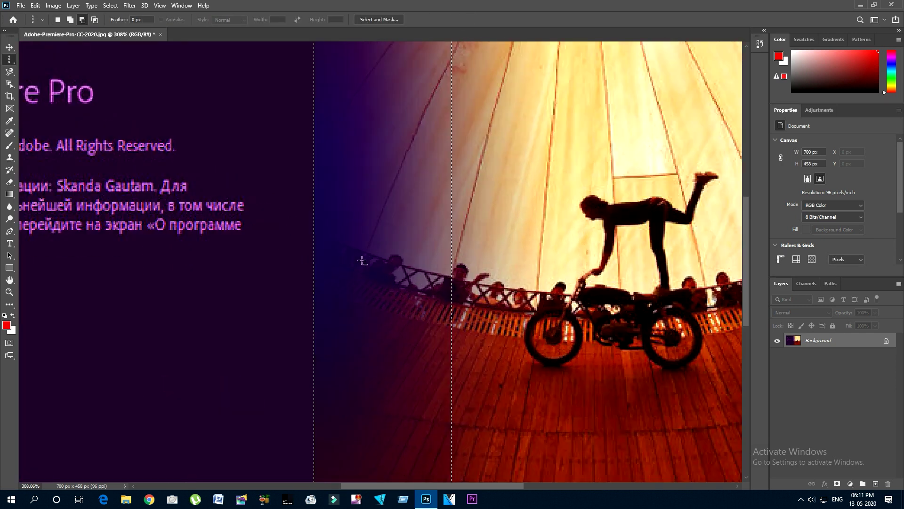
pyautogui.scroll(-5, 376, 249)
pyautogui.hotkey('ctrl', 'z')
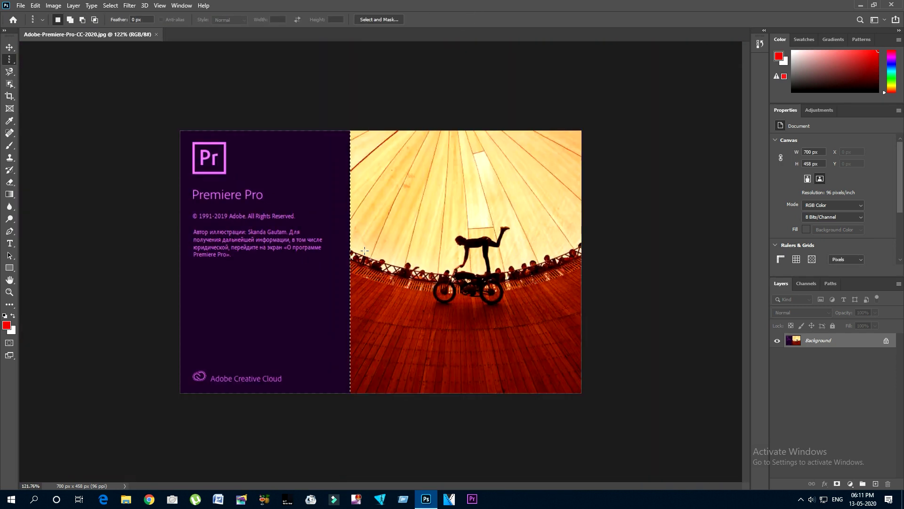
# - Apply a 5 px red Inside stroke to the column selection between the purple panel and the photo and inspect it magnified
pyautogui.scroll(4, 365, 250)
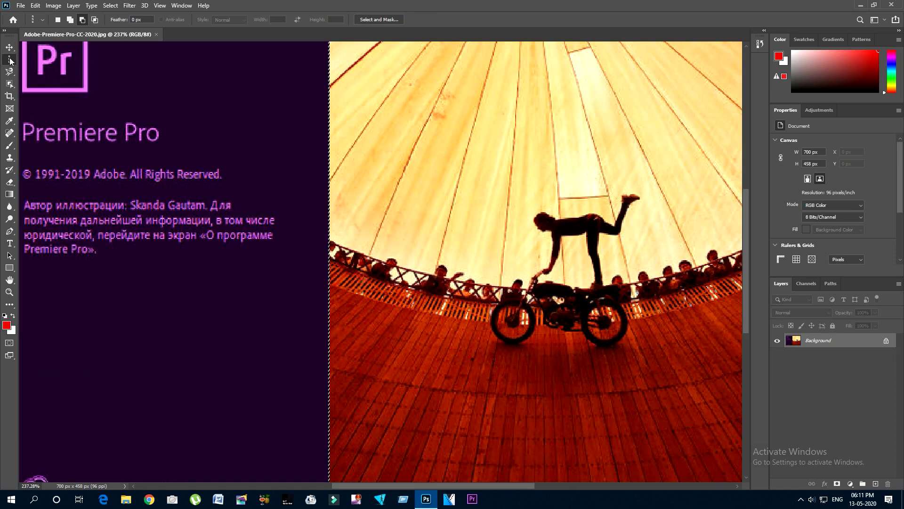
pyautogui.scroll(-4, 277, 198)
pyautogui.scroll(2, 277, 198)
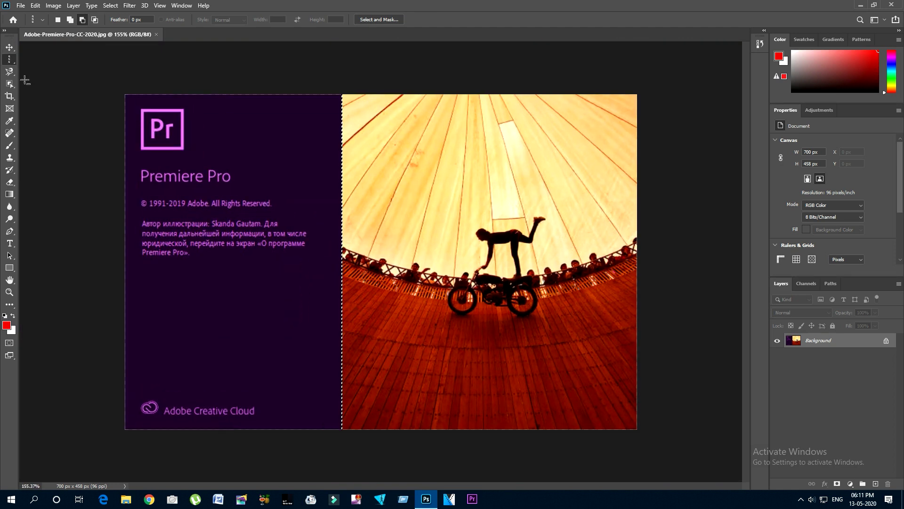
pyautogui.click(35, 6)
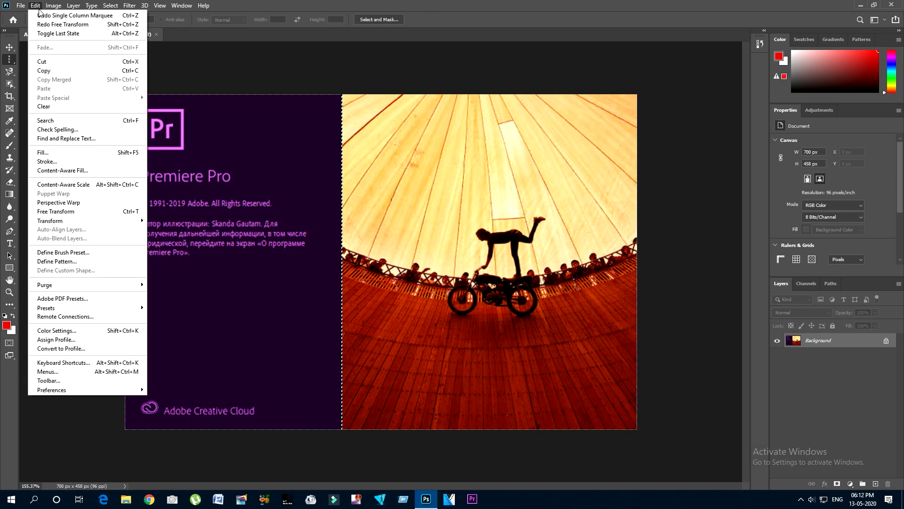
pyautogui.click(97, 162)
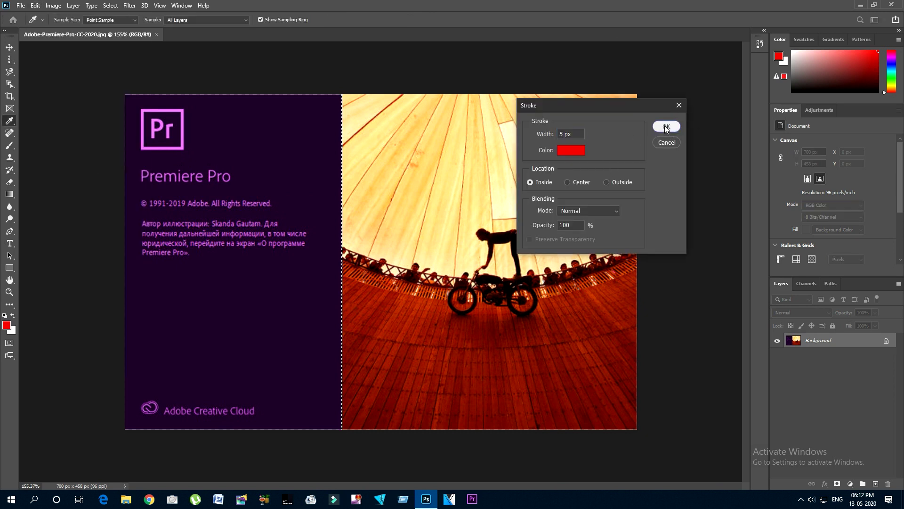
pyautogui.click(665, 126)
pyautogui.press('m')
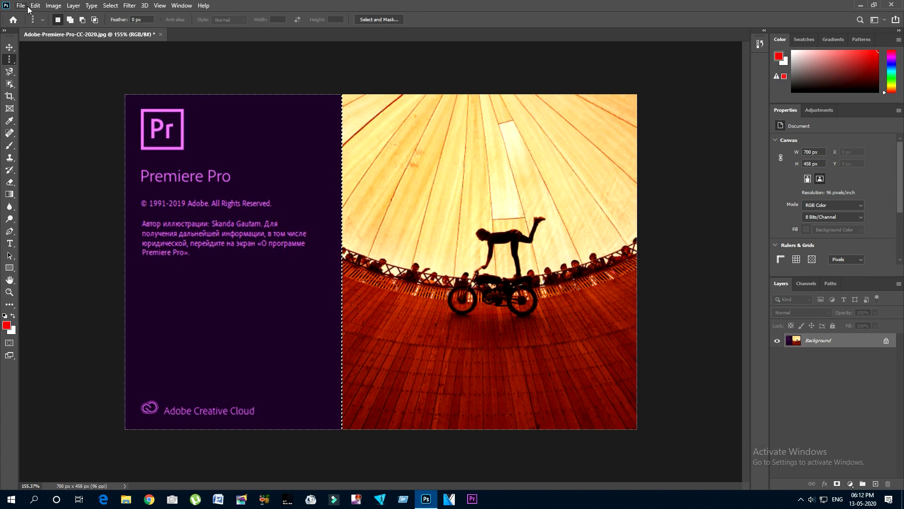
pyautogui.scroll(10, 348, 216)
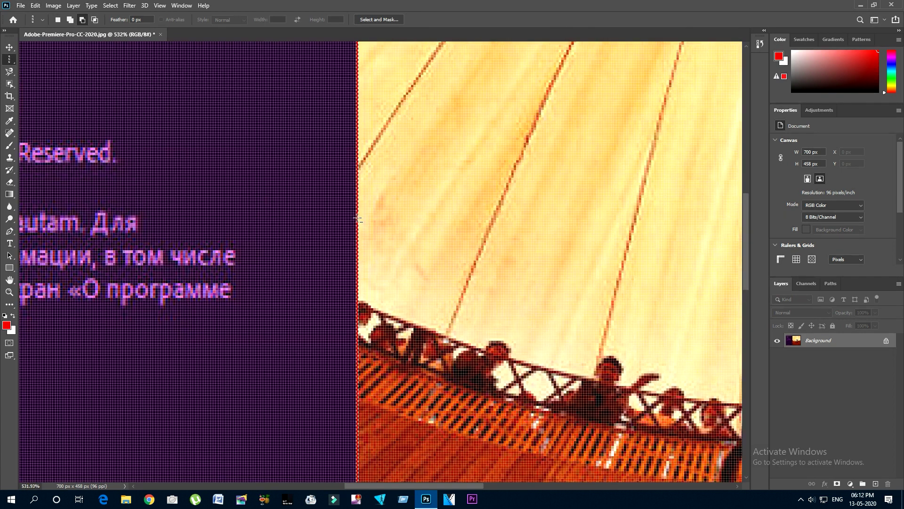
pyautogui.scroll(2, 357, 216)
pyautogui.scroll(-5, 357, 216)
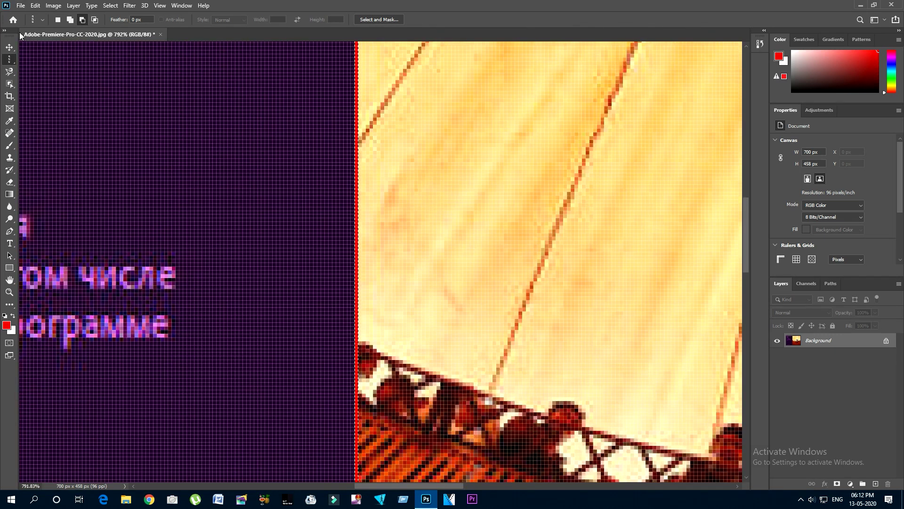
# - Apply a 5 px red Center stroke to the column selection between the purple panel and the photo and inspect it magnified
pyautogui.click(36, 6)
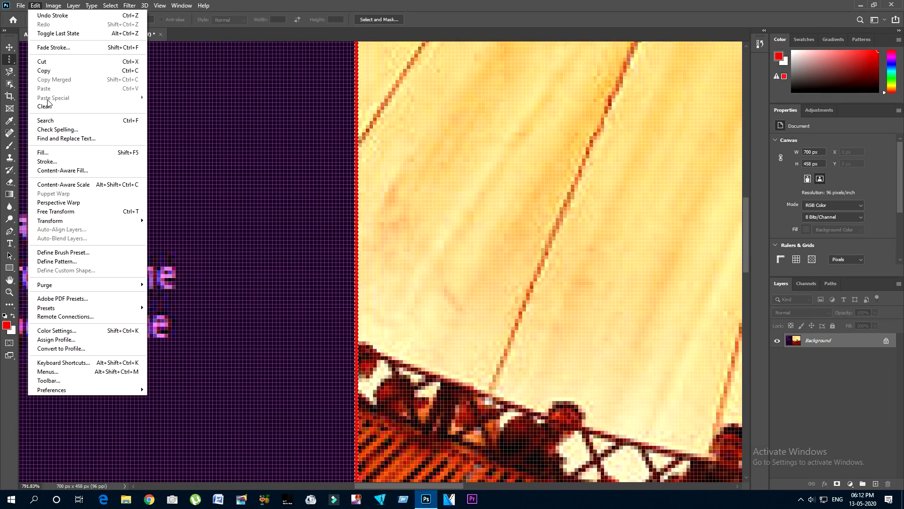
pyautogui.click(67, 161)
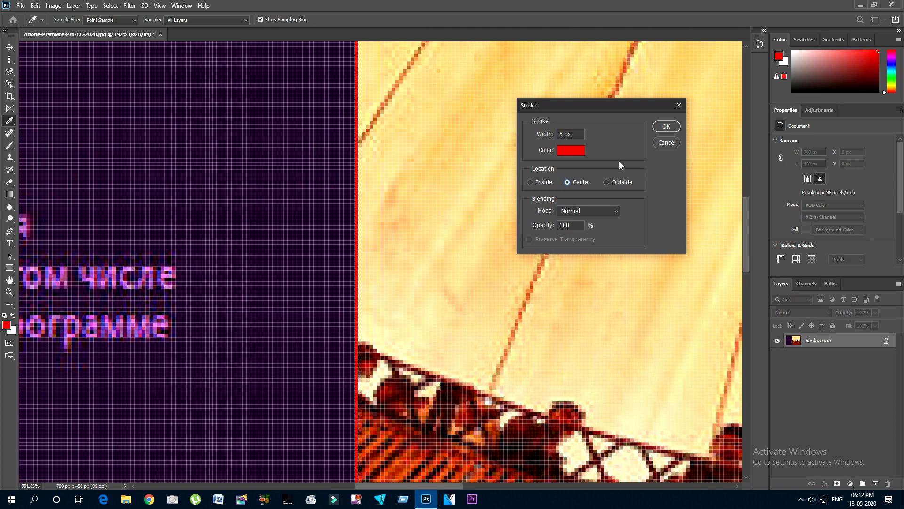
pyautogui.click(666, 126)
pyautogui.press('m')
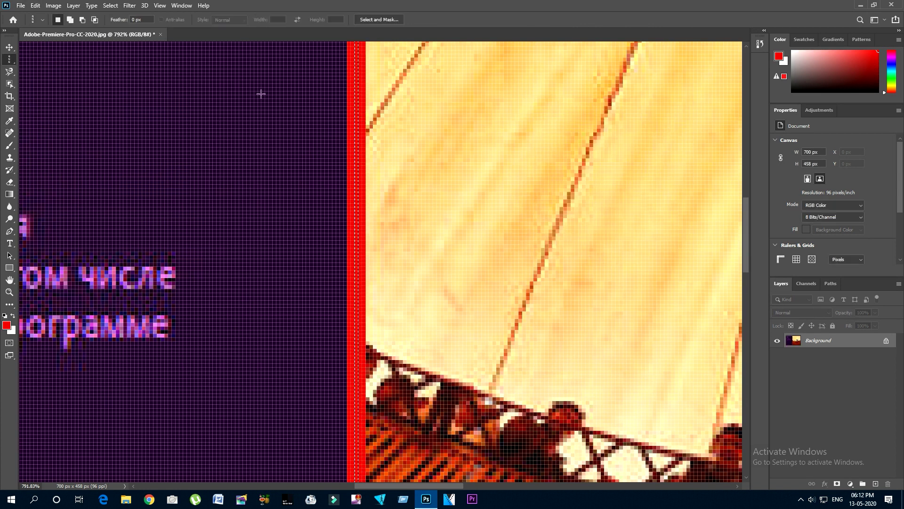
pyautogui.scroll(-3, 355, 202)
pyautogui.scroll(-3, 356, 202)
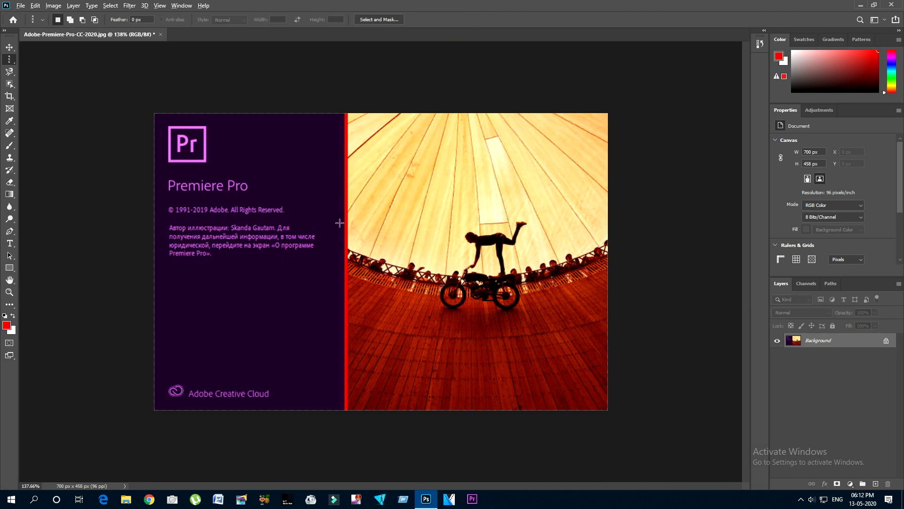
pyautogui.scroll(3, 340, 223)
pyautogui.scroll(-4, 312, 221)
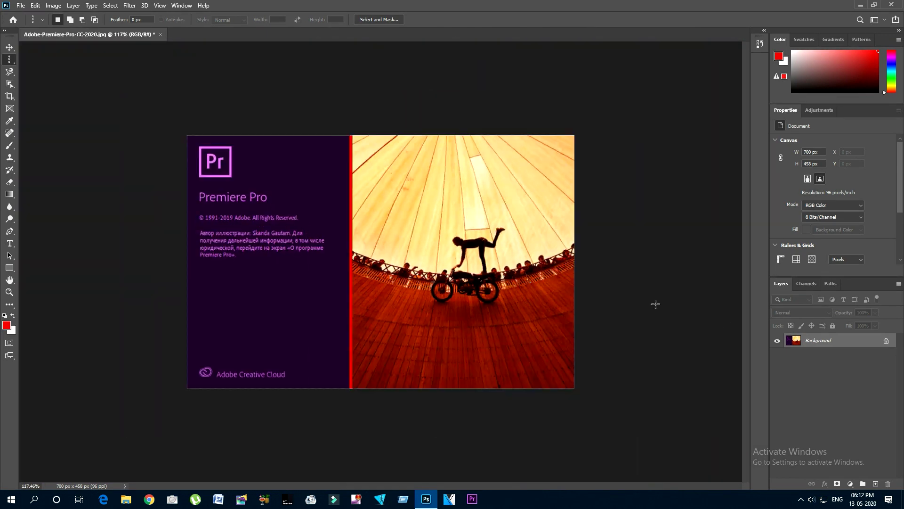
pyautogui.scroll(4, 335, 256)
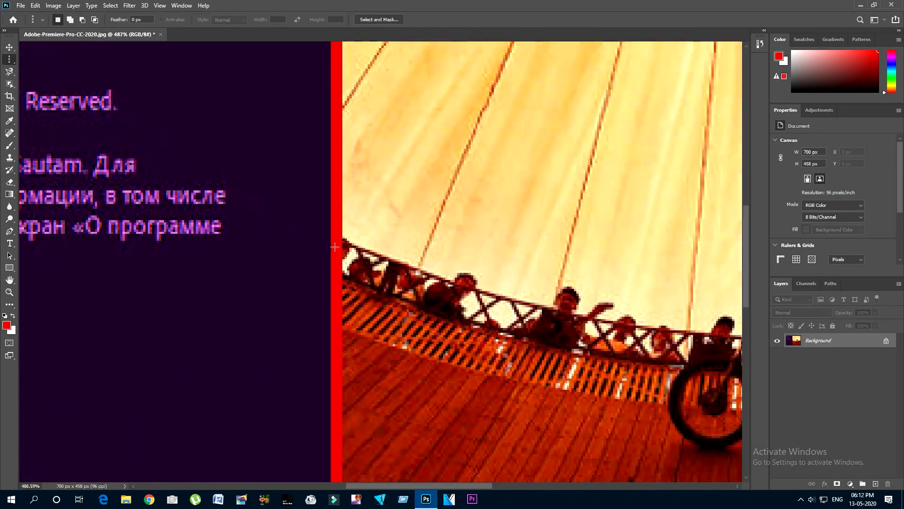
pyautogui.scroll(-4, 332, 259)
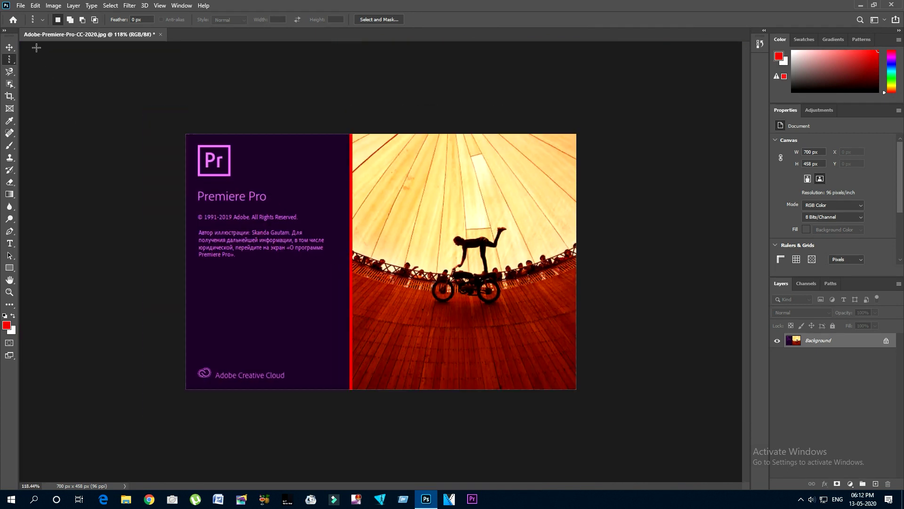
# - Select a single pixel row just below the Pr logo and stroke it with 5 px red, location Center
pyautogui.rightClick(12, 59)
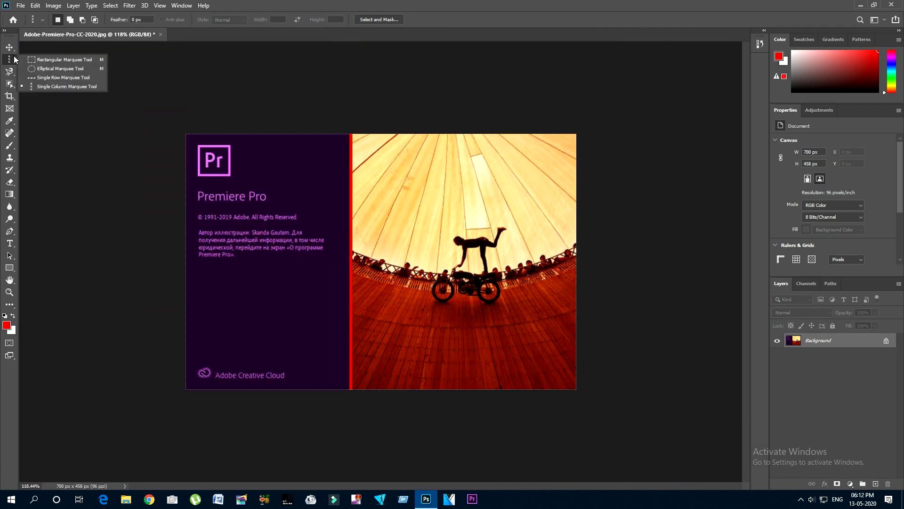
pyautogui.click(43, 77)
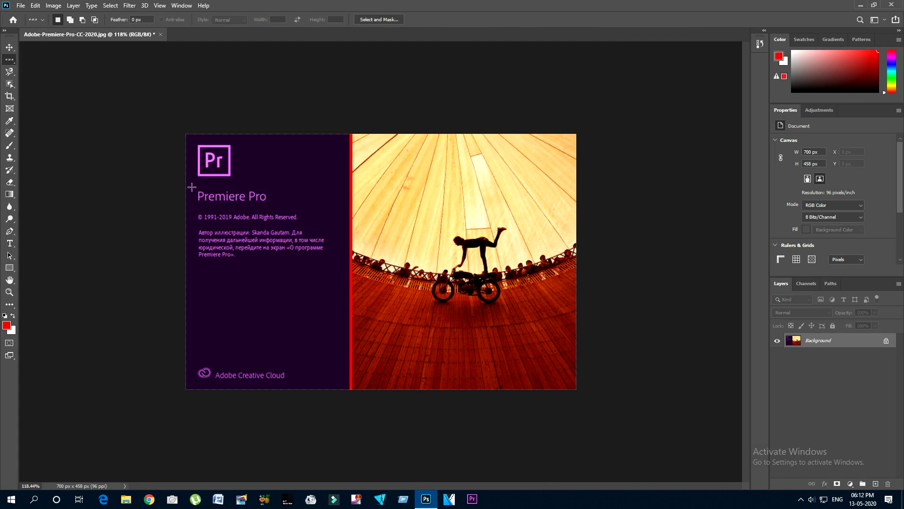
pyautogui.click(333, 179)
pyautogui.click(35, 6)
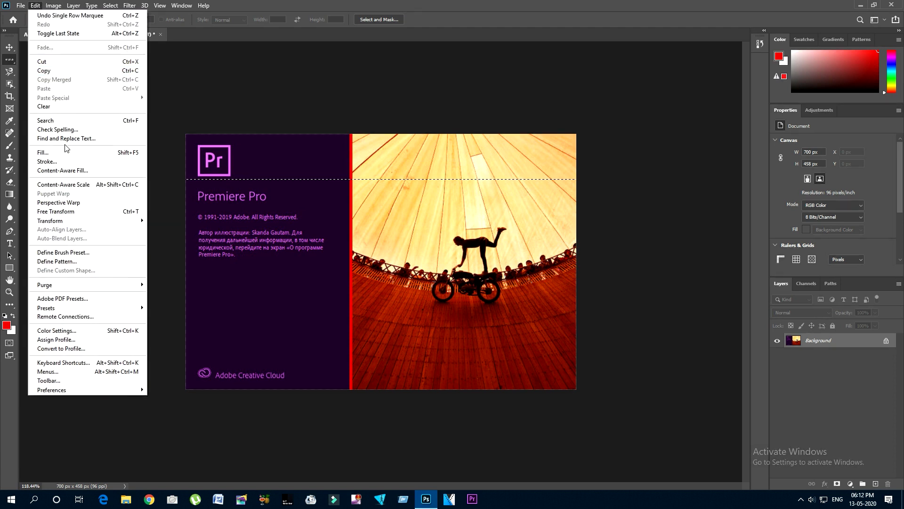
pyautogui.click(60, 164)
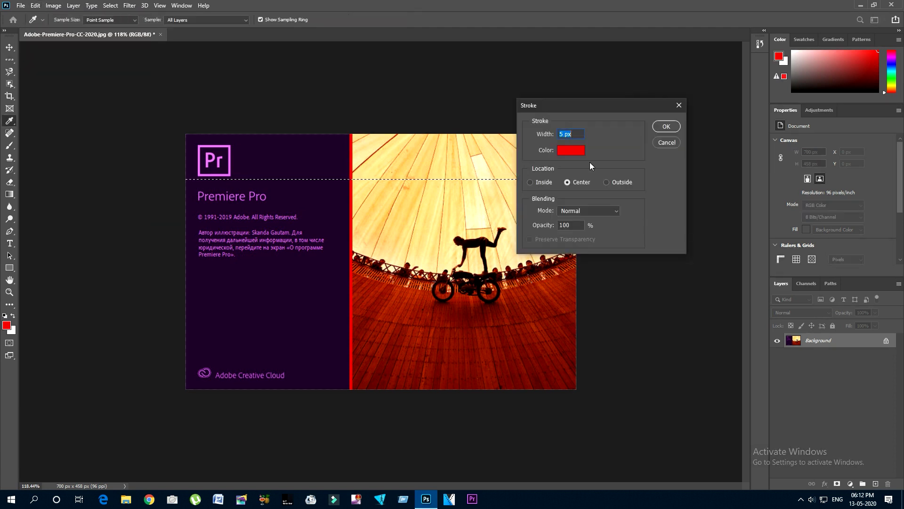
pyautogui.click(661, 126)
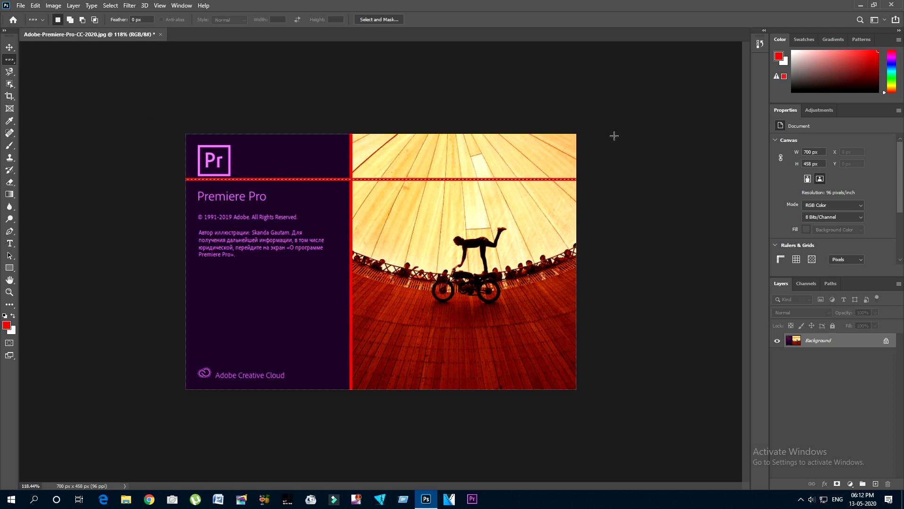
pyautogui.keyDown('alt'); pyautogui.scroll(6, 312, 121); pyautogui.keyUp('alt')
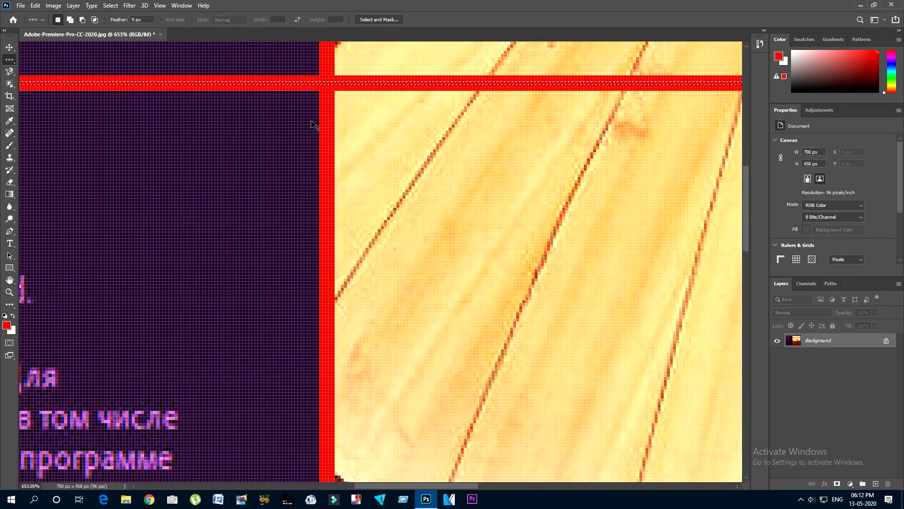
# - Undo the row stroke and redo it to compare the image with and without the horizontal line
pyautogui.hotkey('ctrl', 'z')
pyautogui.keyDown('alt'); pyautogui.scroll(-4, 312, 123); pyautogui.keyUp('alt')
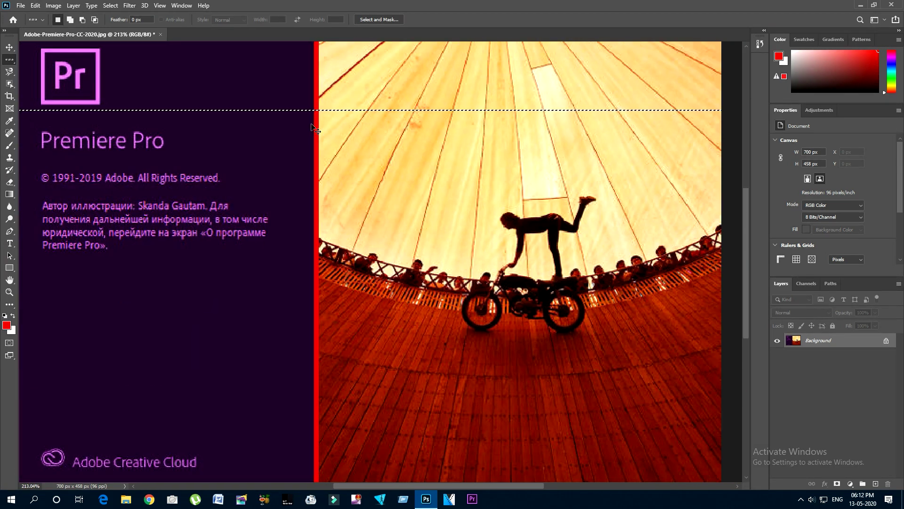
pyautogui.hotkey('ctrl', 'shift', 'z')
pyautogui.scroll(2, 311, 112)
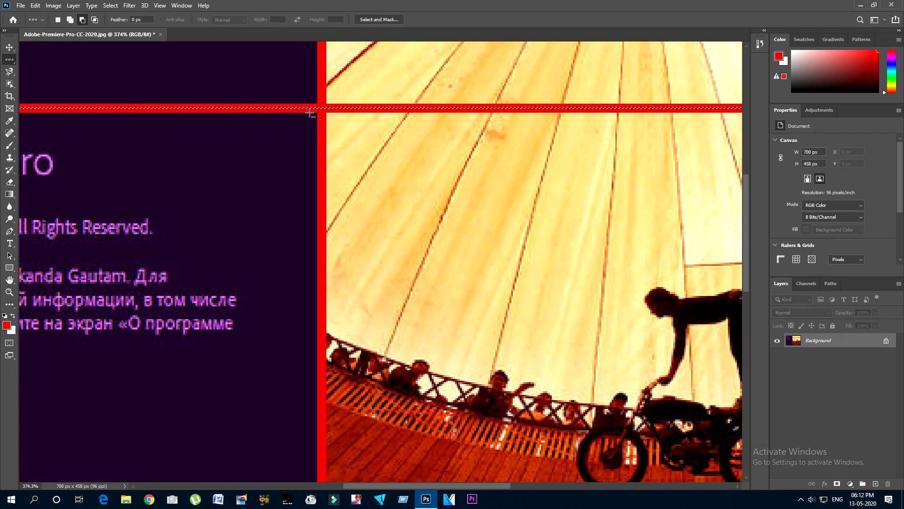
pyautogui.scroll(-4, 312, 116)
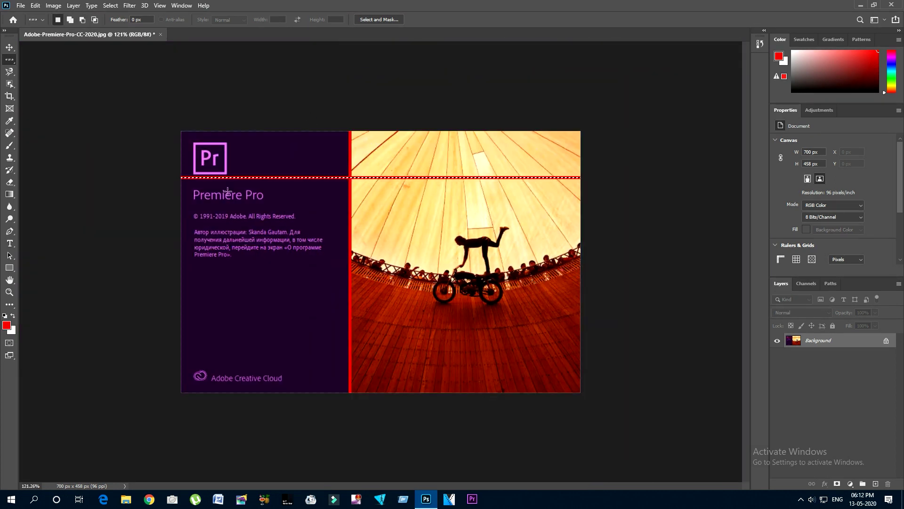
# - Clear the row selection and switch back to the Rectangular Marquee Tool
pyautogui.rightClick(9, 60)
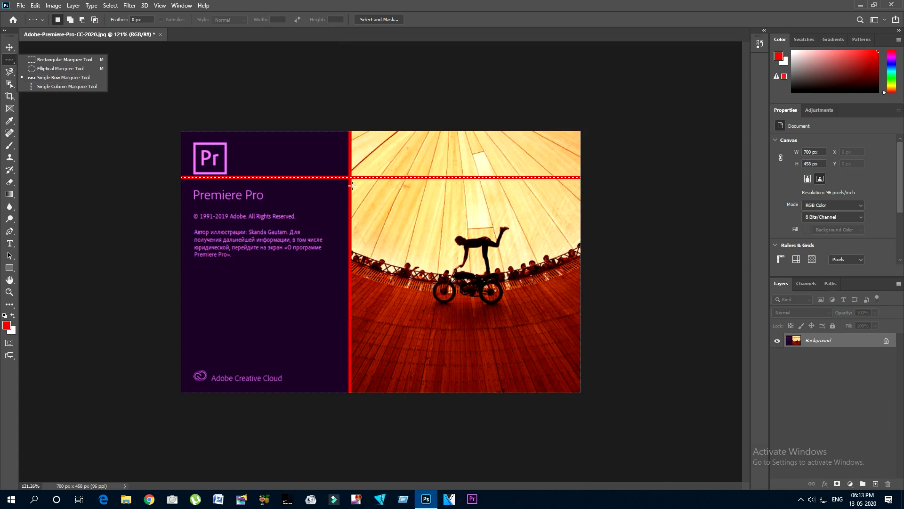
pyautogui.click(600, 160)
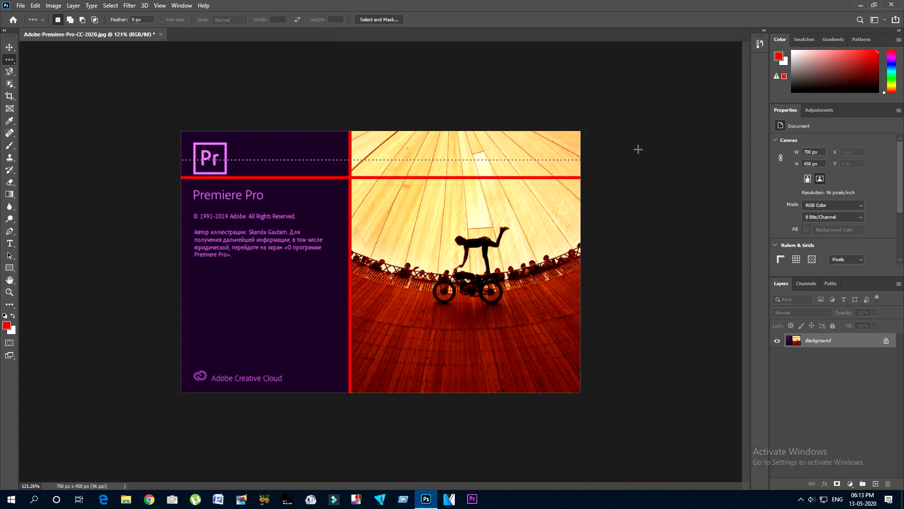
pyautogui.hotkey('ctrl', 'd')
pyautogui.hotkey('ctrl', 'f')
pyautogui.scroll(4, 339, 206)
pyautogui.click(275, 104)
pyautogui.scroll(-5, 288, 170)
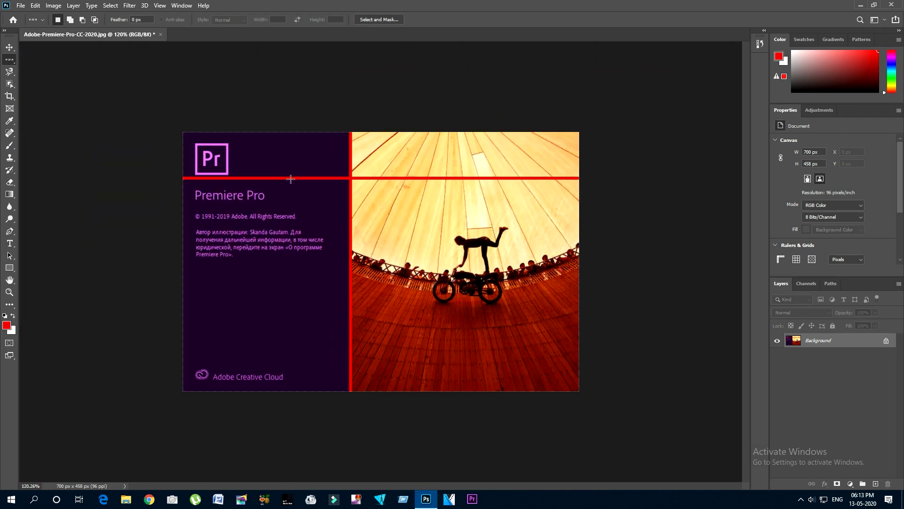
pyautogui.scroll(4, 323, 148)
pyautogui.scroll(-4, 348, 152)
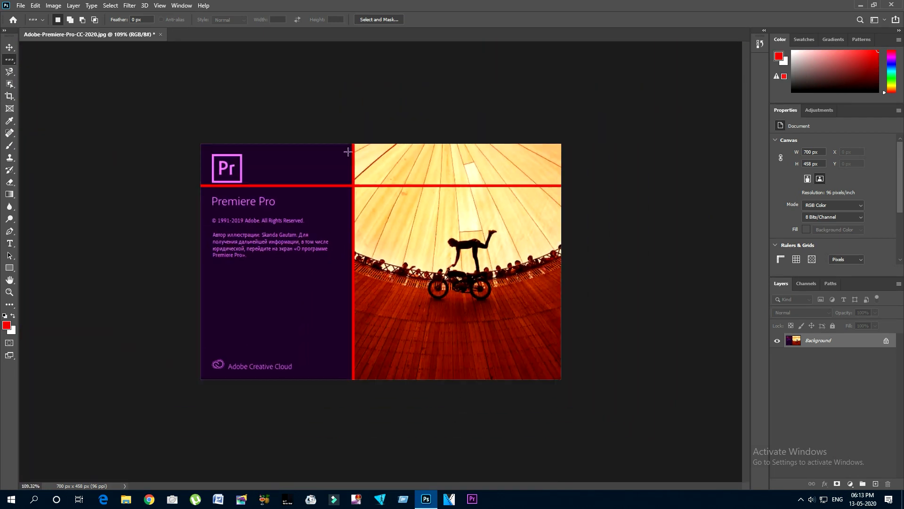
pyautogui.rightClick(9, 59)
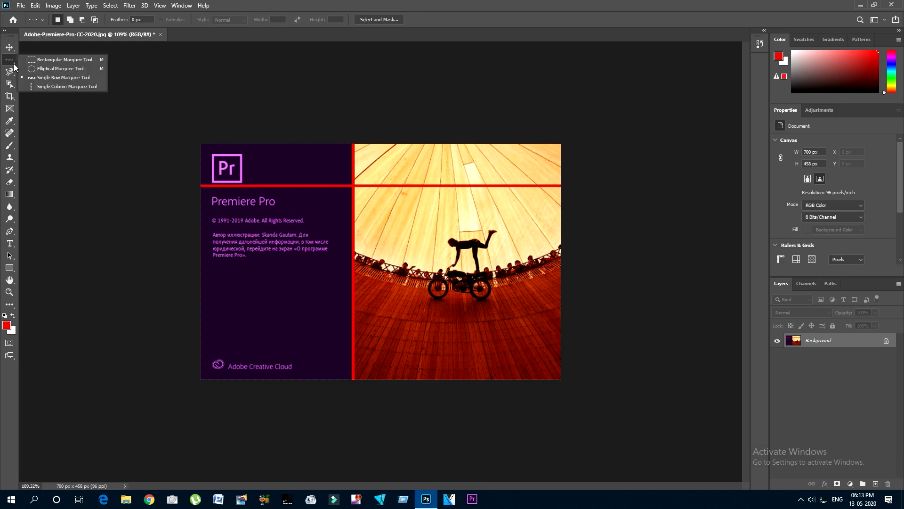
pyautogui.click(47, 59)
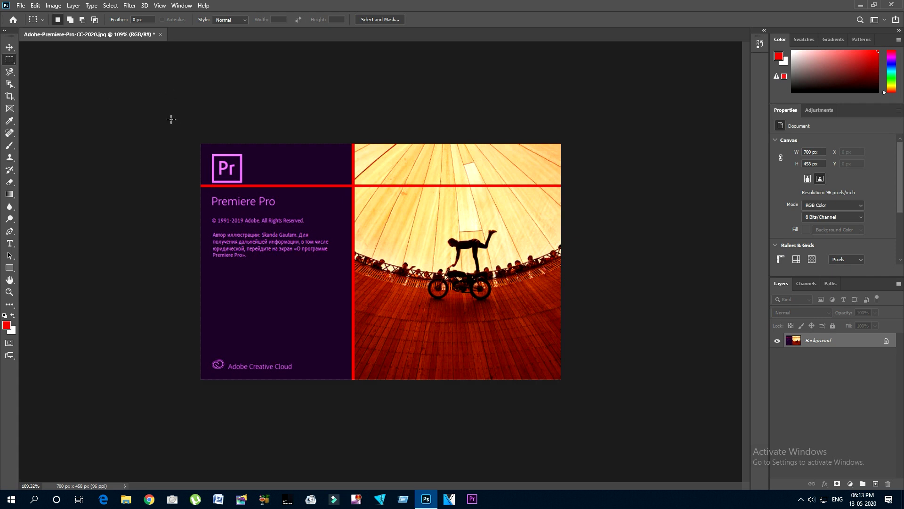
pyautogui.click(13, 72)
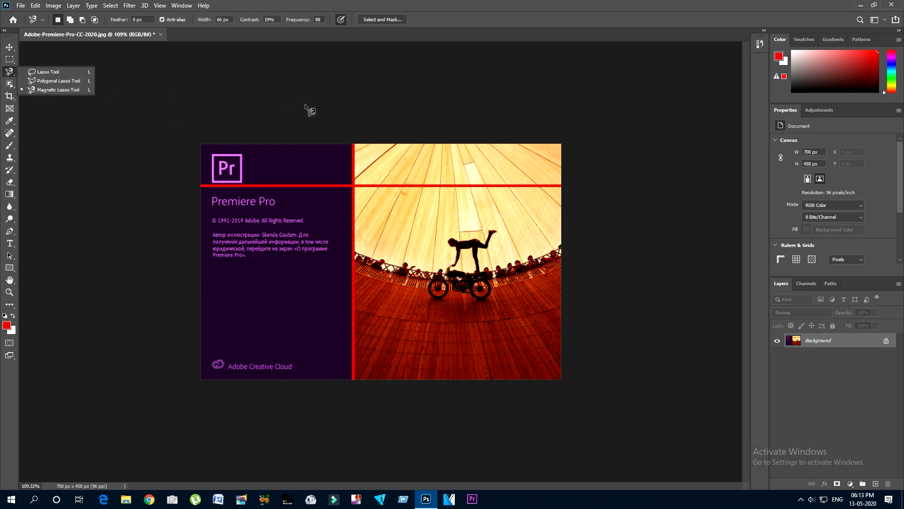
pyautogui.click(249, 143)
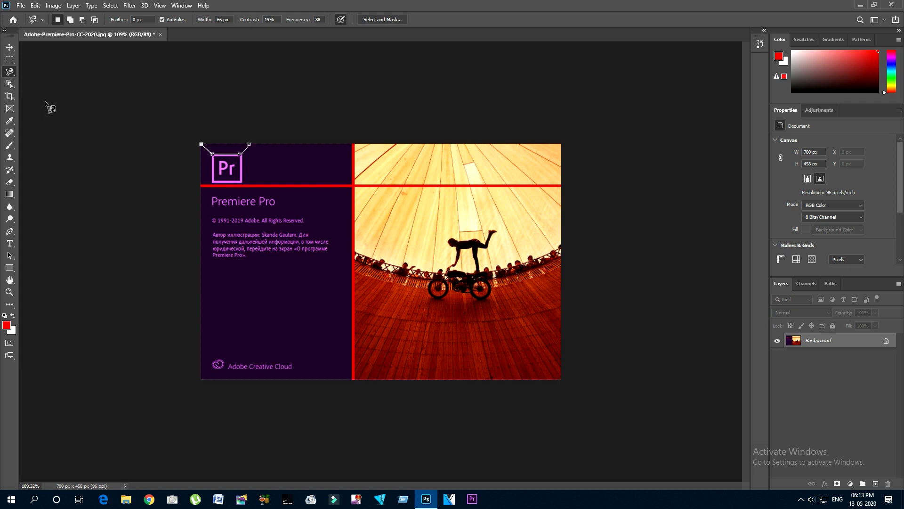
pyautogui.doubleClick(229, 143)
# - Trace a loose freehand selection around the motorcycle and the acrobat with the Lasso Tool
pyautogui.rightClick(9, 71)
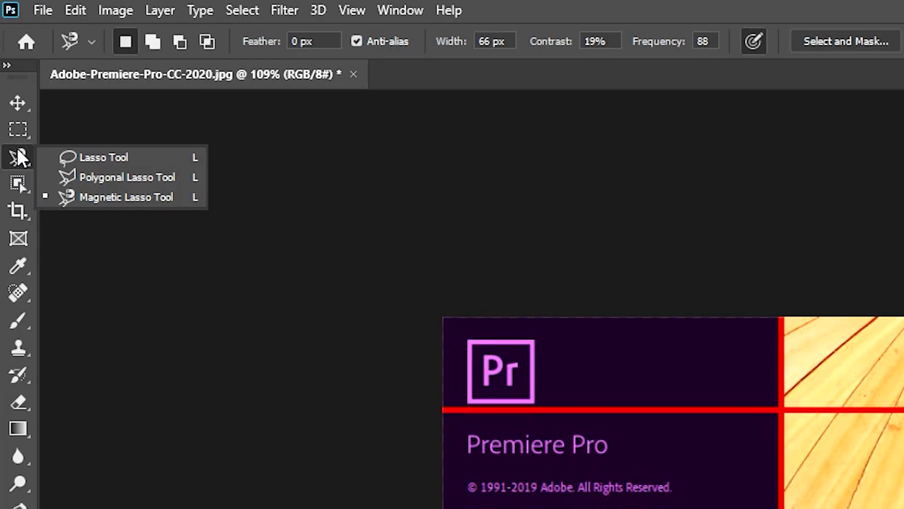
pyautogui.click(66, 158)
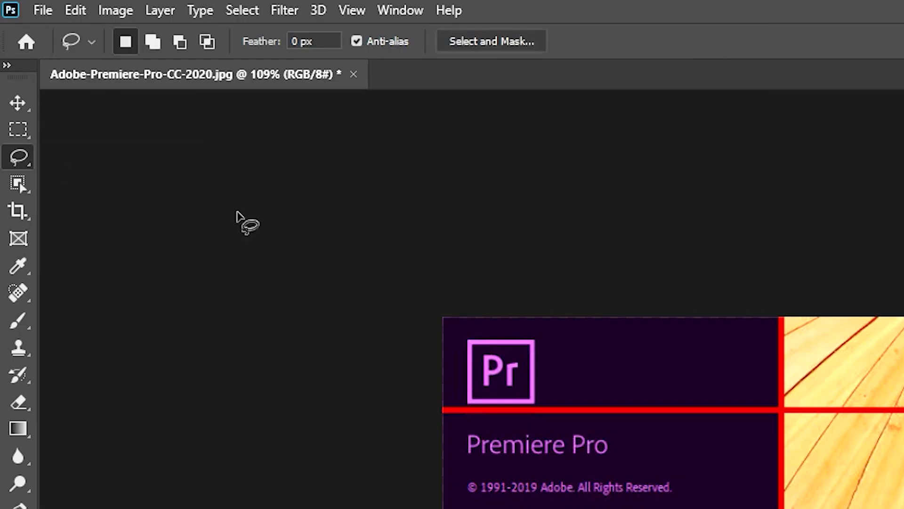
pyautogui.scroll(3, 242, 222)
pyautogui.scroll(3, 833, 446)
pyautogui.hscroll(8, 834, 446)
pyautogui.scroll(-3, 834, 446)
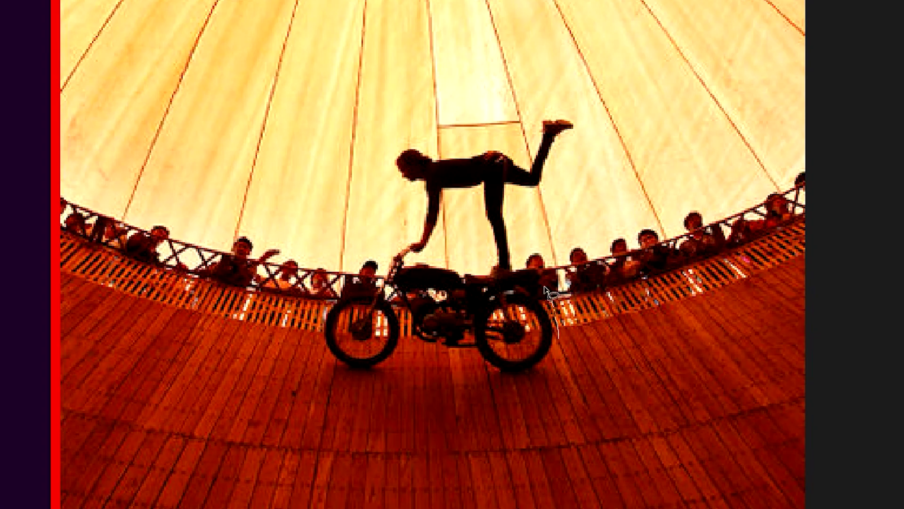
pyautogui.moveTo(558, 335)
pyautogui.mouseDown()
pyautogui.moveTo(519, 224)
pyautogui.moveTo(551, 203)
pyautogui.mouseUp()
pyautogui.click(559, 360)
pyautogui.moveTo(558, 336)
pyautogui.mouseDown()
pyautogui.moveTo(551, 302)
pyautogui.moveTo(517, 267)
pyautogui.mouseUp()
pyautogui.moveTo(513, 234)
pyautogui.mouseDown()
pyautogui.moveTo(511, 197)
pyautogui.moveTo(548, 193)
pyautogui.moveTo(587, 109)
pyautogui.moveTo(535, 101)
pyautogui.moveTo(523, 153)
pyautogui.moveTo(447, 142)
pyautogui.moveTo(406, 143)
pyautogui.moveTo(387, 155)
pyautogui.moveTo(396, 188)
pyautogui.moveTo(413, 206)
pyautogui.moveTo(383, 256)
pyautogui.moveTo(349, 260)
pyautogui.moveTo(299, 321)
pyautogui.moveTo(322, 377)
pyautogui.moveTo(425, 372)
pyautogui.moveTo(481, 381)
pyautogui.moveTo(560, 364)
pyautogui.moveTo(564, 338)
pyautogui.mouseUp()
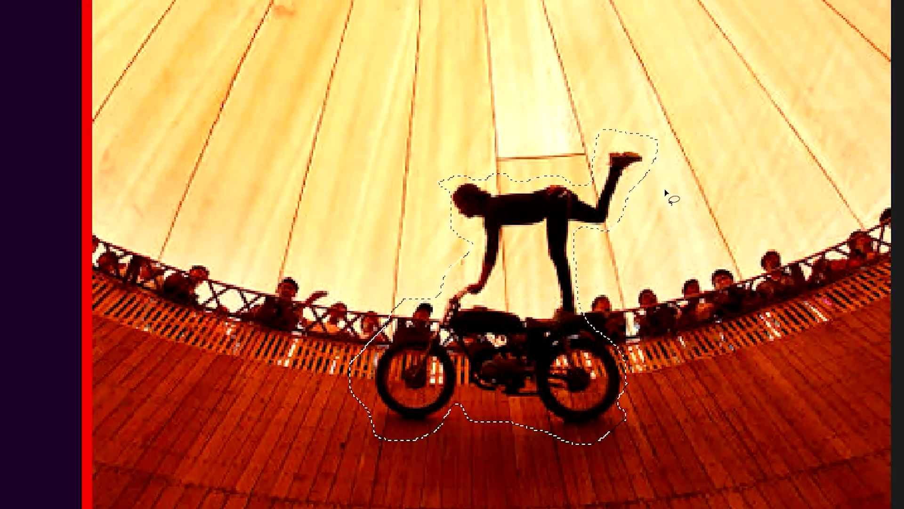
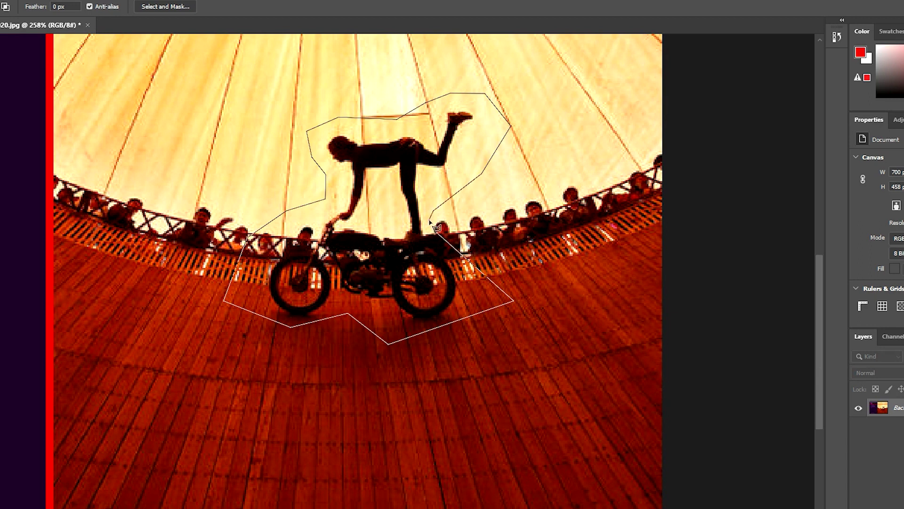
# - Close the polygonal selection around the rider and motorcycle, and outline another one on the floor reaching up to the spectators' fence
pyautogui.click(435, 230)
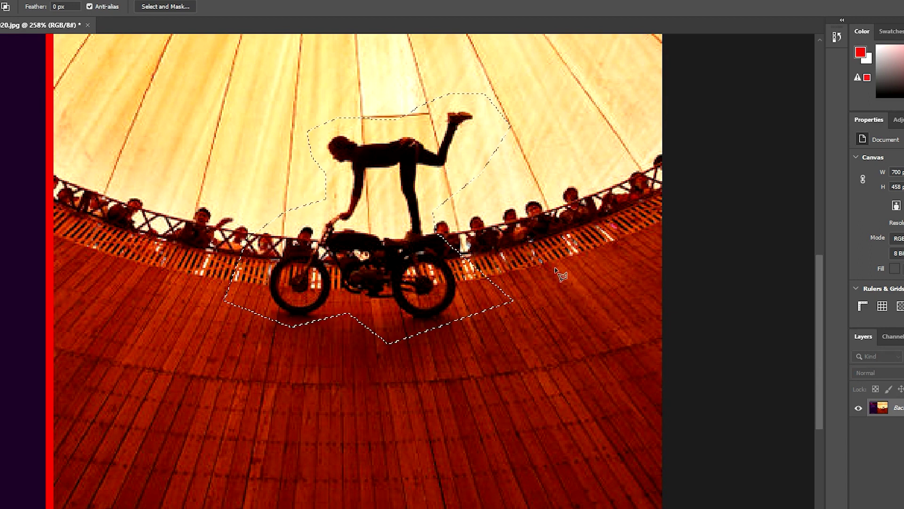
pyautogui.click(552, 347)
pyautogui.click(512, 412)
pyautogui.click(380, 408)
pyautogui.click(293, 371)
pyautogui.click(391, 331)
pyautogui.click(518, 307)
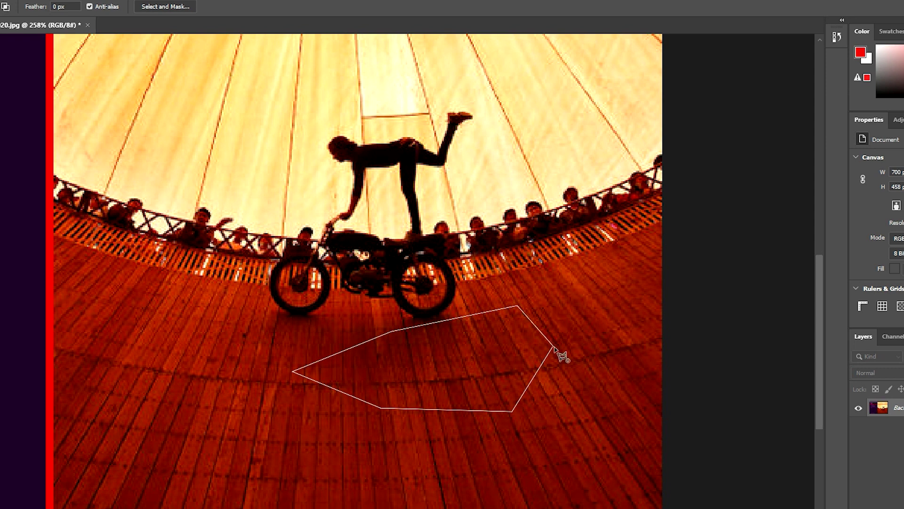
pyautogui.click(607, 231)
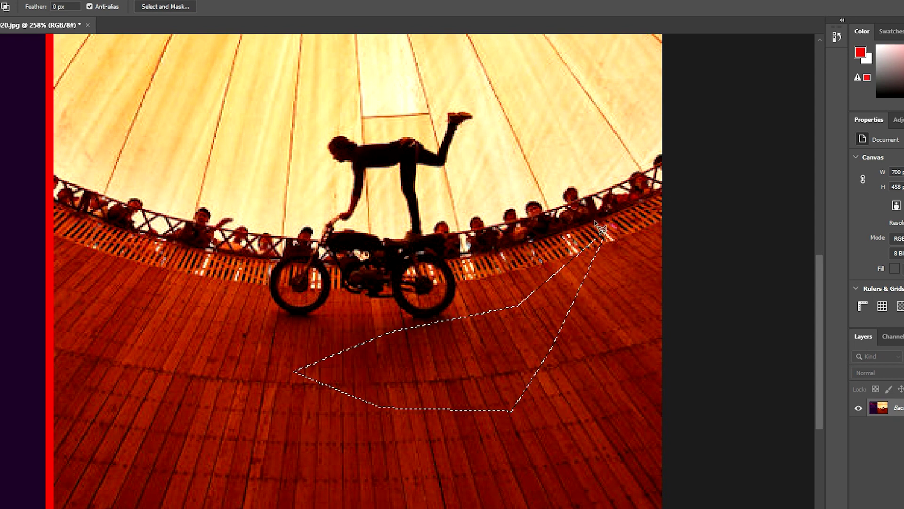
# - Outline a wide polygonal selection across the wooden floor below the motorcycle with the Polygonal Lasso Tool
pyautogui.click(193, 312)
pyautogui.click(298, 410)
pyautogui.click(467, 409)
pyautogui.click(571, 423)
pyautogui.click(562, 315)
pyautogui.click(407, 335)
pyautogui.click(287, 334)
pyautogui.click(245, 299)
pyautogui.doubleClick(202, 293)
# - Outline a new polygonal selection on the floor that cuts diagonally beneath the motorcycle, and deselect it
pyautogui.click(154, 369)
pyautogui.click(249, 435)
pyautogui.click(577, 426)
pyautogui.click(560, 409)
pyautogui.click(329, 310)
pyautogui.click(143, 295)
pyautogui.click(150, 371)
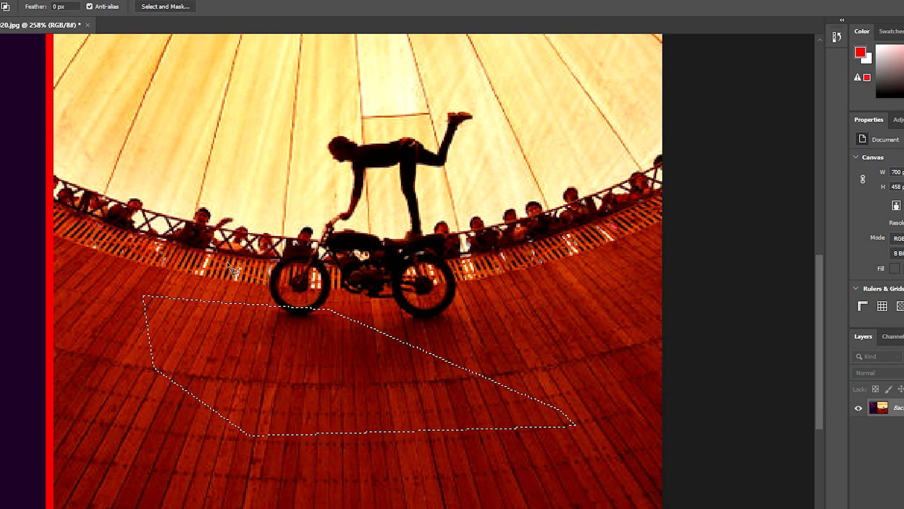
pyautogui.hotkey('ctrl', 'd')
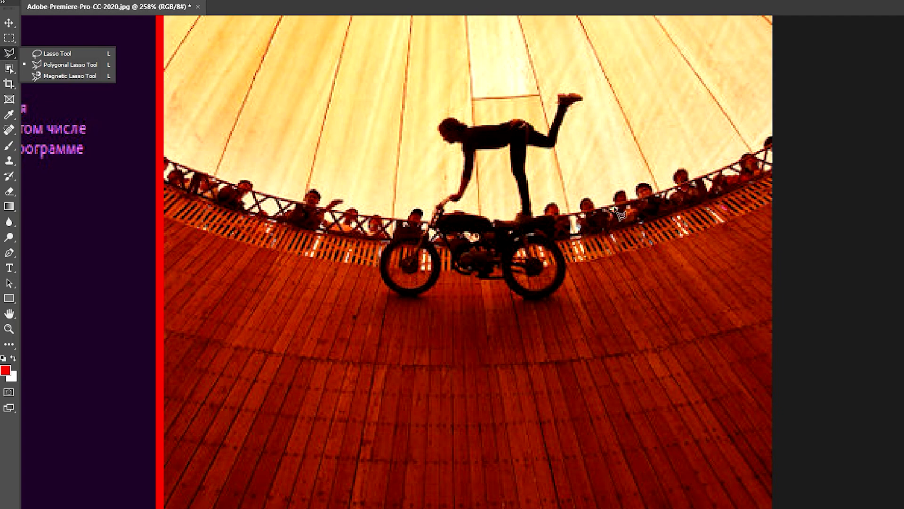
pyautogui.scroll(5, 534, 183)
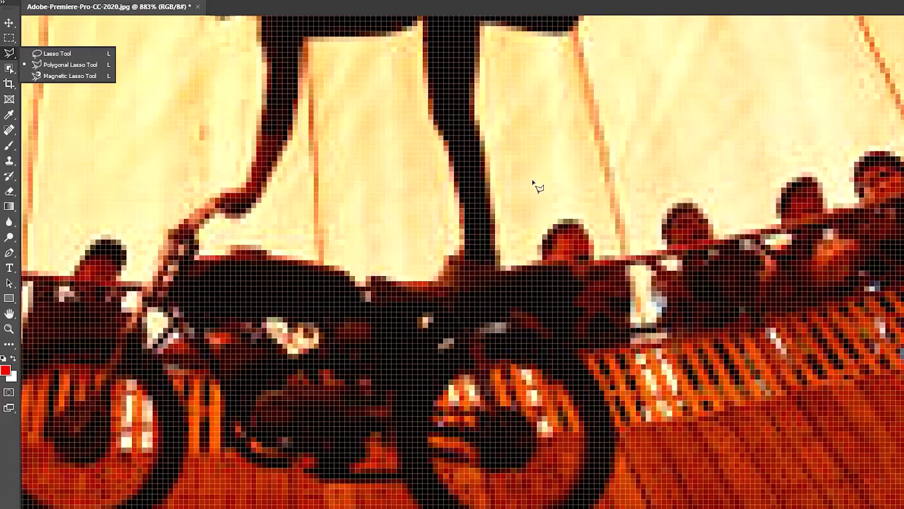
pyautogui.click(496, 245)
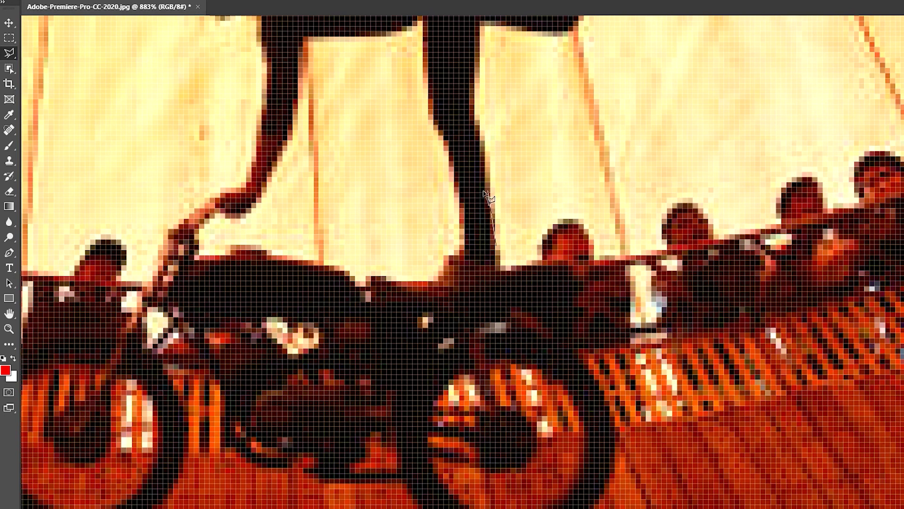
pyautogui.doubleClick(526, 184)
pyautogui.click(529, 195)
# - Trace the acrobat's silhouette from the standing leg around the raised foot and back to the head with the Magnetic Lasso Tool, and deselect it
pyautogui.rightClick(10, 53)
pyautogui.click(38, 76)
pyautogui.click(491, 244)
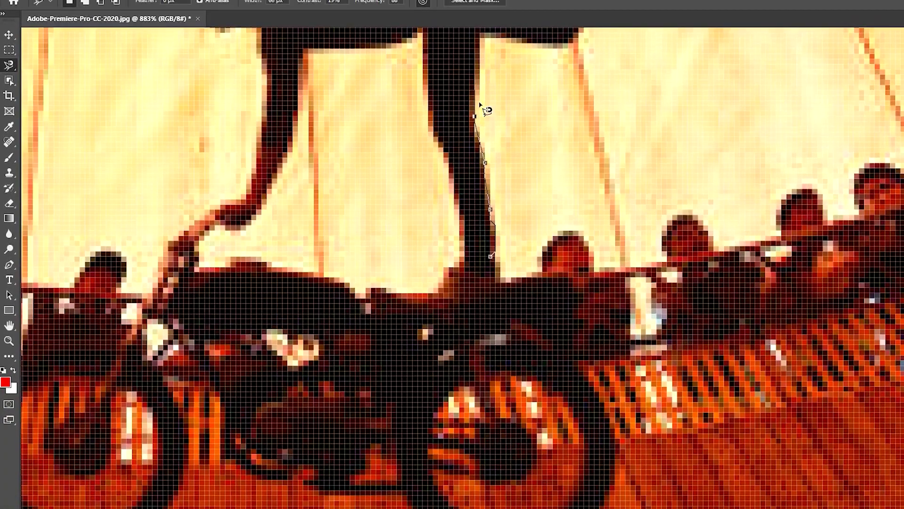
pyautogui.scroll(-3, 481, 87)
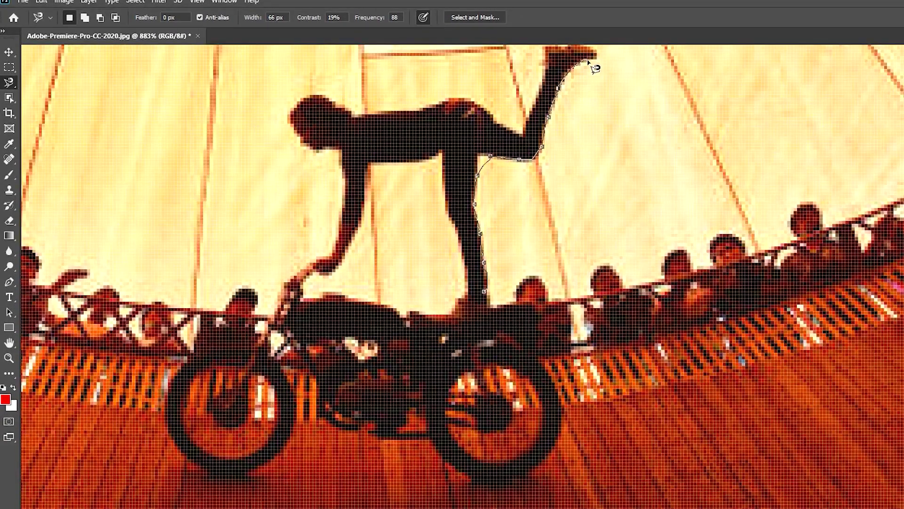
pyautogui.moveTo(588, 111); pyautogui.dragTo(629, 277)
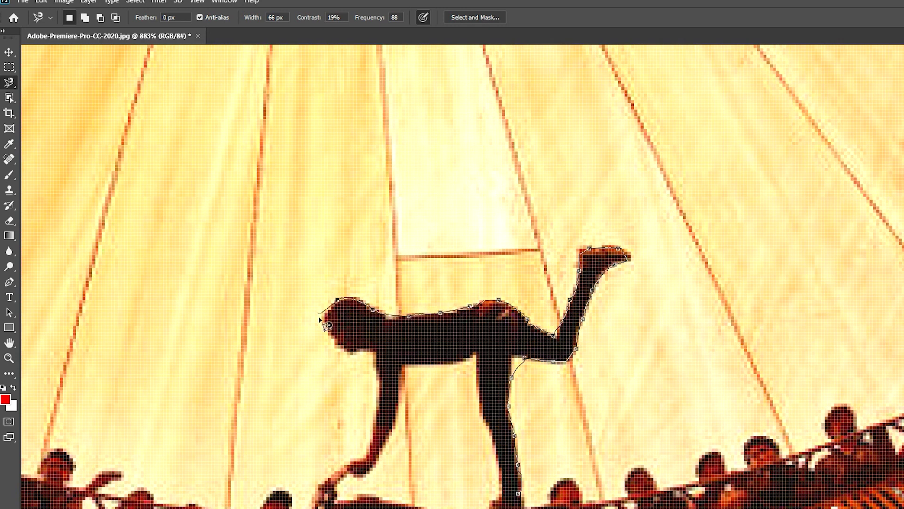
pyautogui.doubleClick(380, 358)
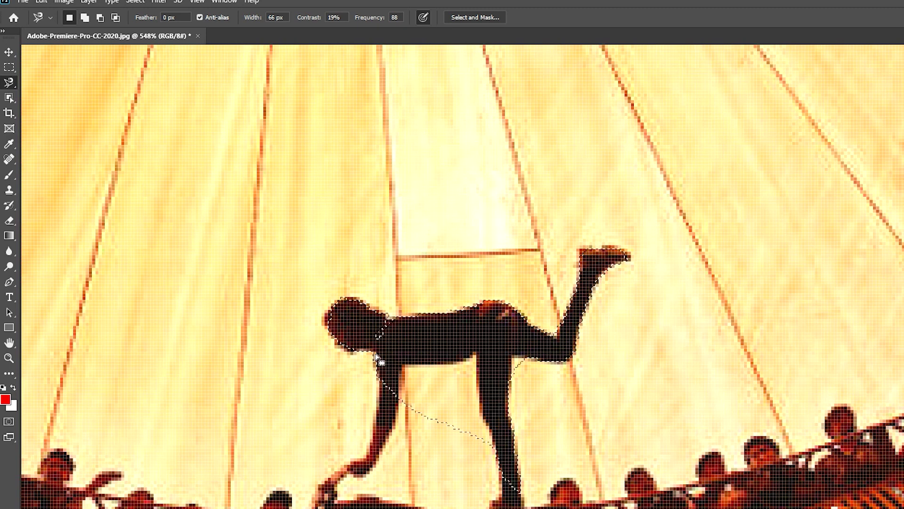
pyautogui.click(377, 357)
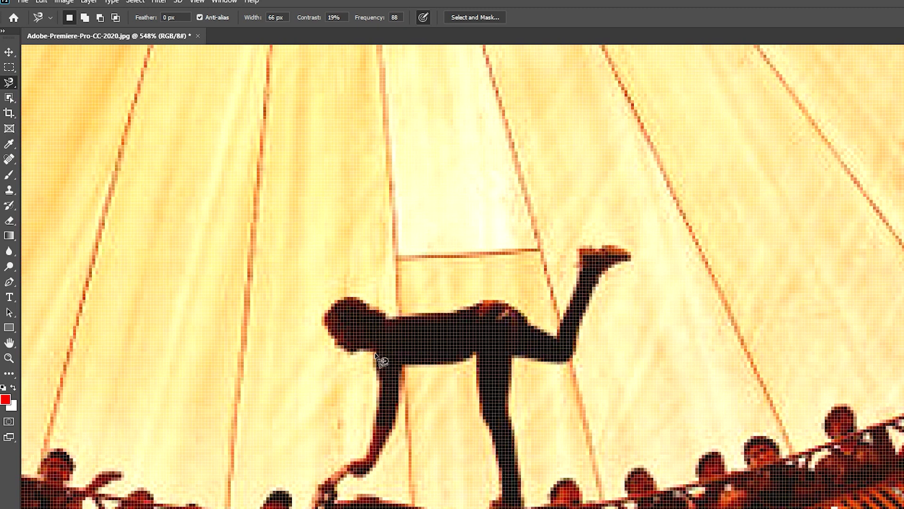
# - Switch to the Rectangular Marquee Tool and bring the whole splash image into view
pyautogui.scroll(-6, 381, 360)
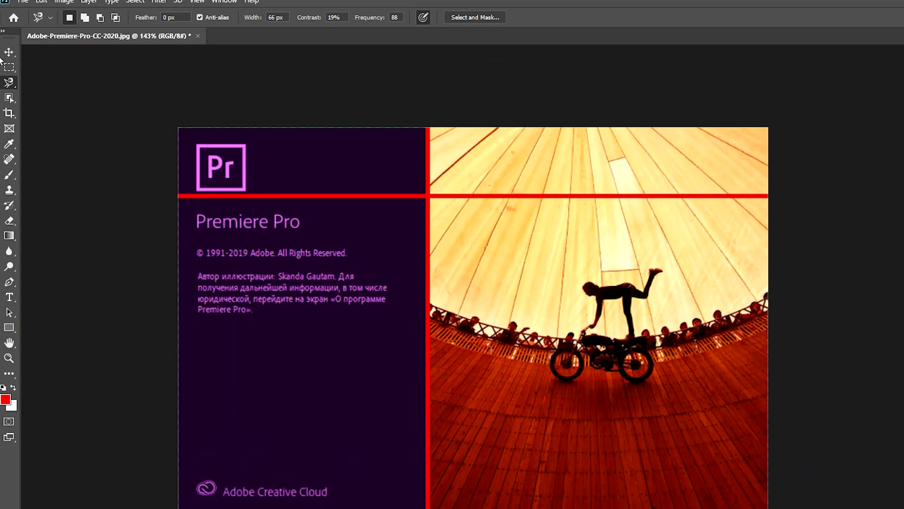
pyautogui.rightClick(9, 83)
pyautogui.click(10, 68)
pyautogui.click(10, 69)
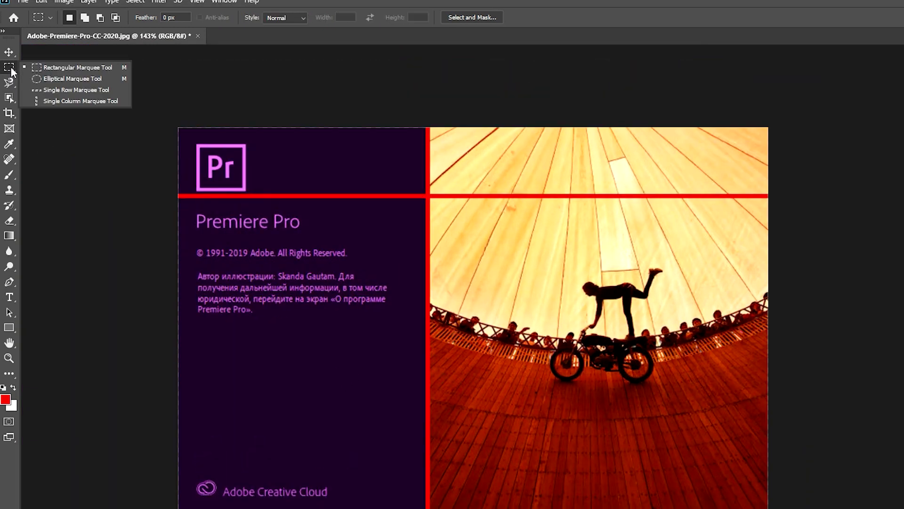
pyautogui.click(732, 226)
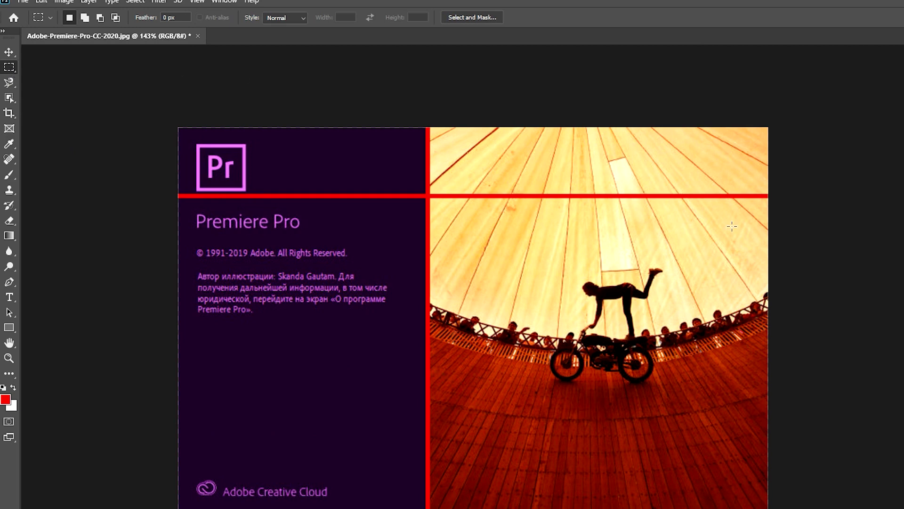
pyautogui.scroll(-1, 732, 226)
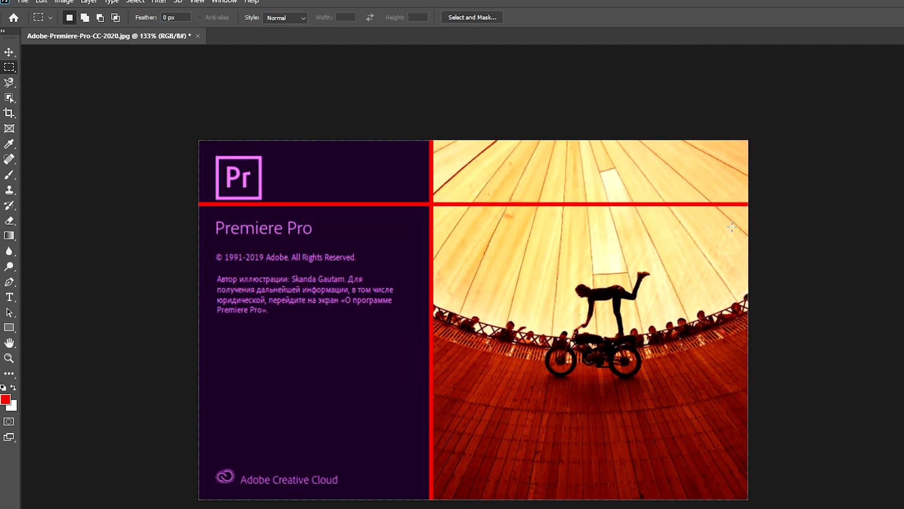